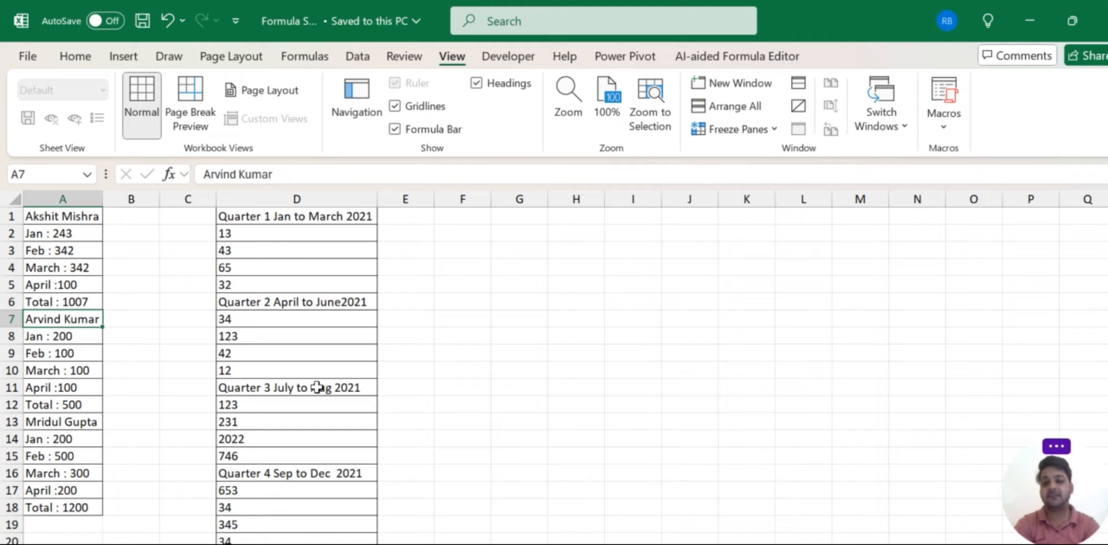
Browse the name list in column A and the Quarter headings in column D.
{"action": "key", "text": "Down"}
{"action": "key", "text": "Down"}
{"action": "key", "text": "Down"}
{"action": "key", "text": "Down"}
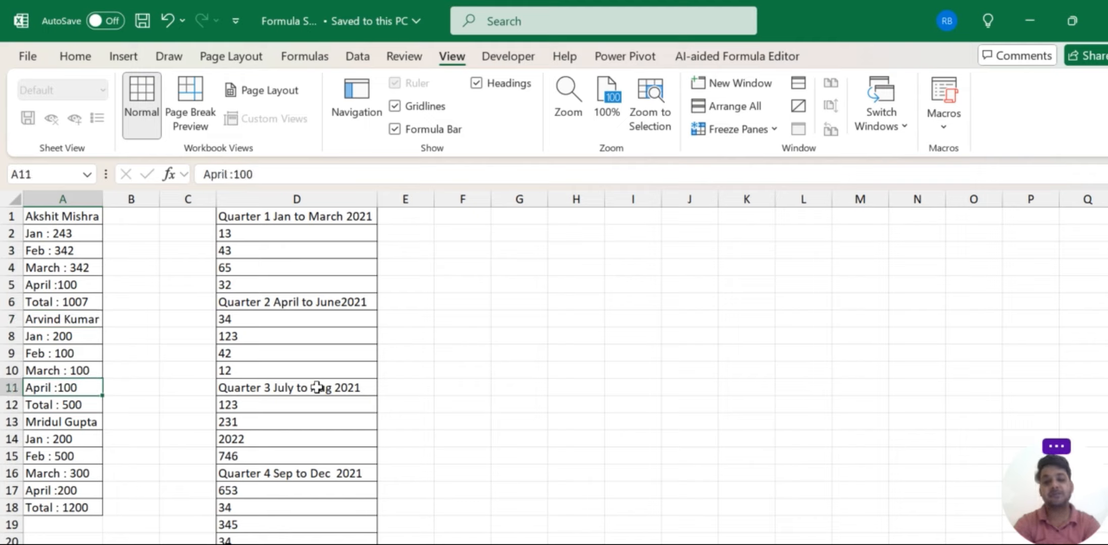
{"action": "key", "text": "Down"}
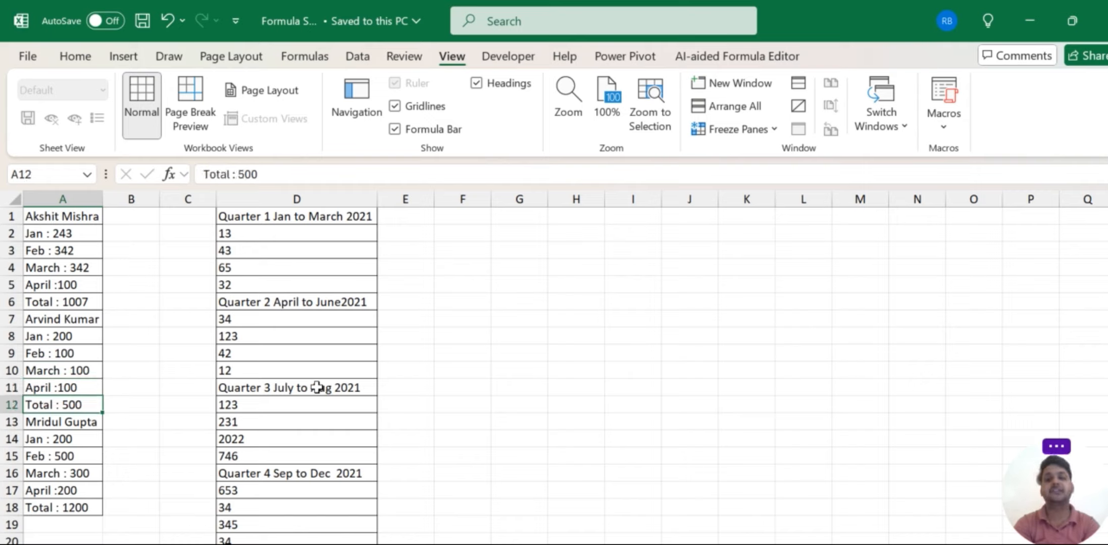
{"action": "key", "text": "Down"}
{"action": "key", "text": "Down"}
{"action": "key", "text": "Down"}
{"action": "key", "text": "Down"}
{"action": "key", "text": "Down"}
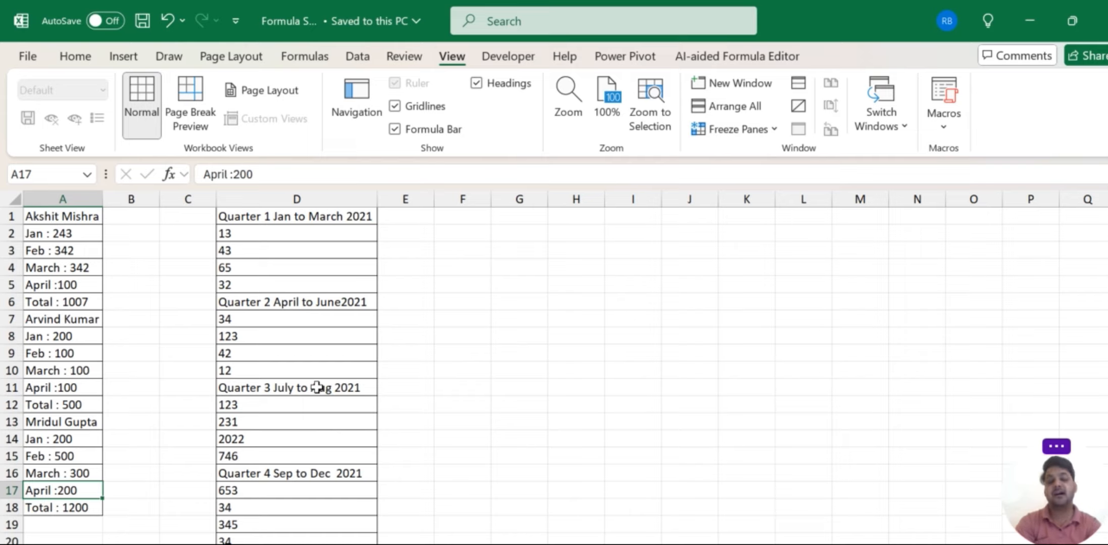
{"action": "key", "text": "ctrl+Home"}
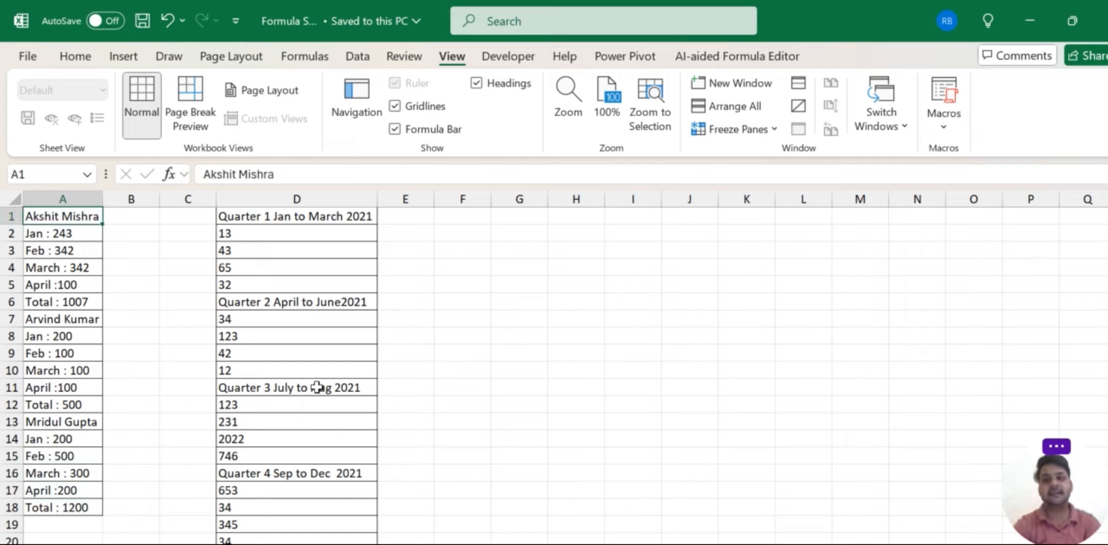
{"action": "left_click", "coordinate": [317, 388]}
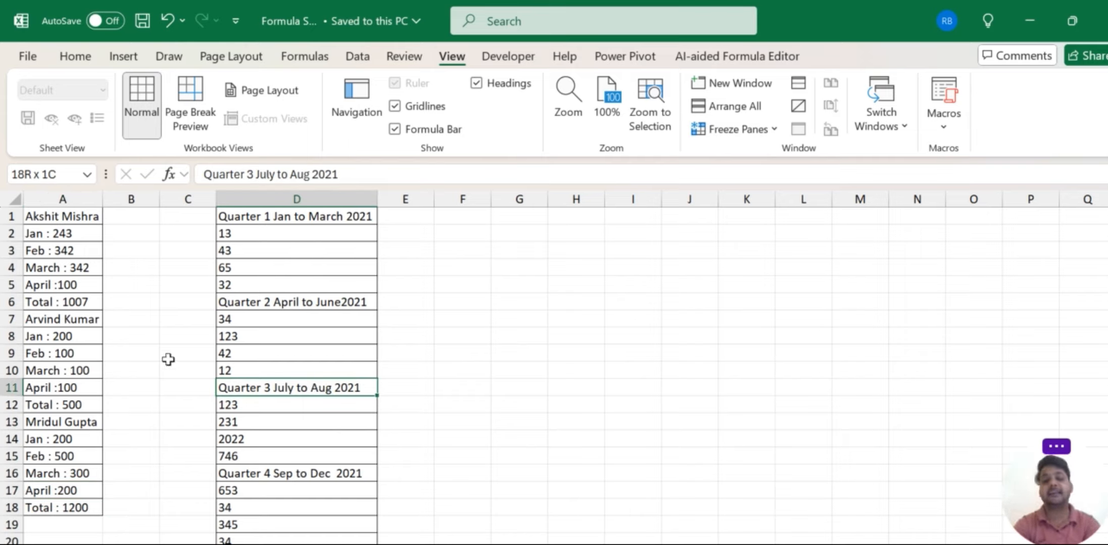
{"action": "left_click", "coordinate": [71, 315]}
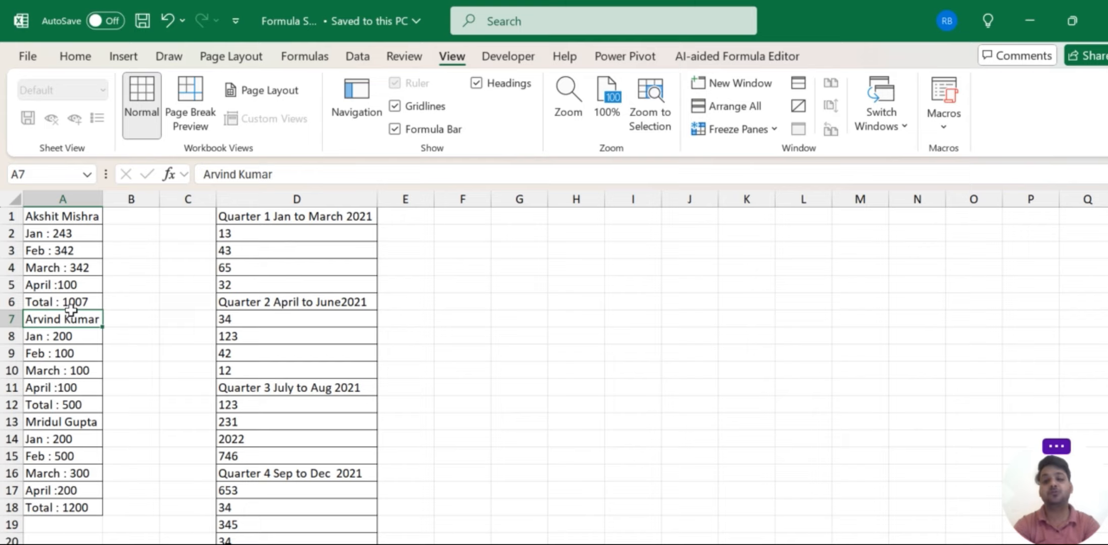
Enter a trial name and 'Jan 243' in G1:G2, then clear both cells.
{"action": "left_click", "coordinate": [532, 221]}
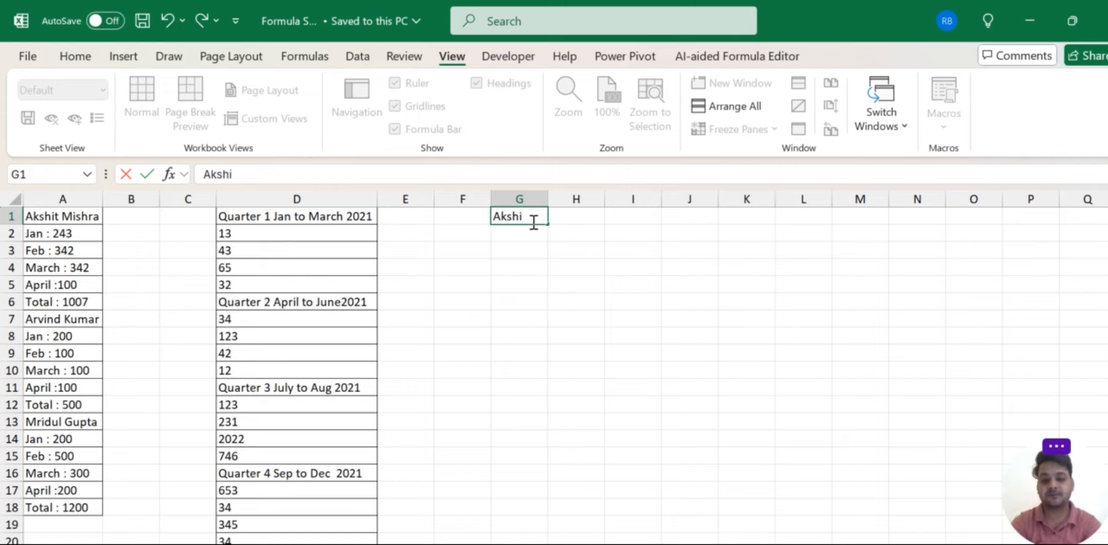
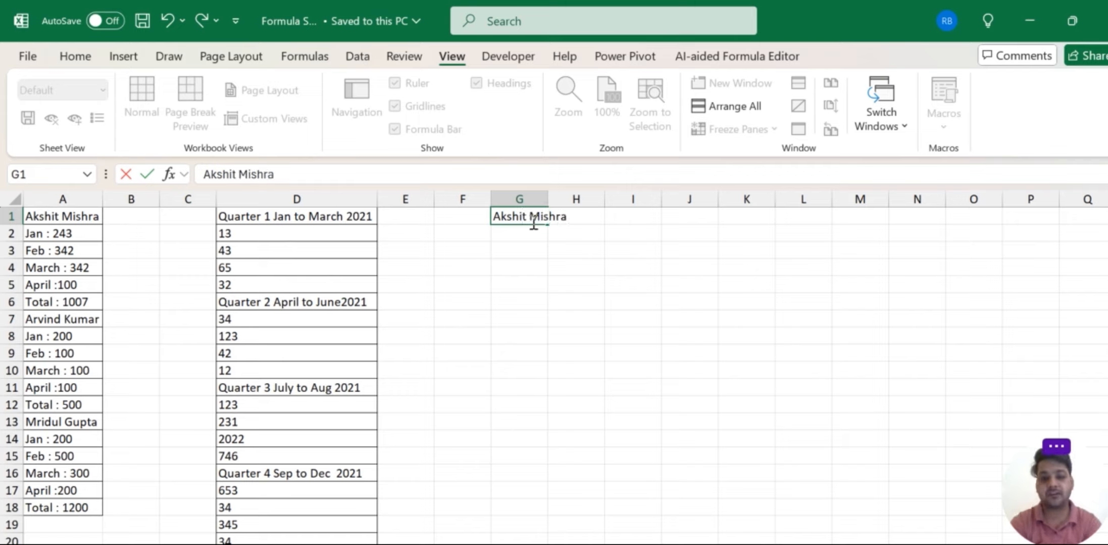
{"action": "key", "text": "Return"}
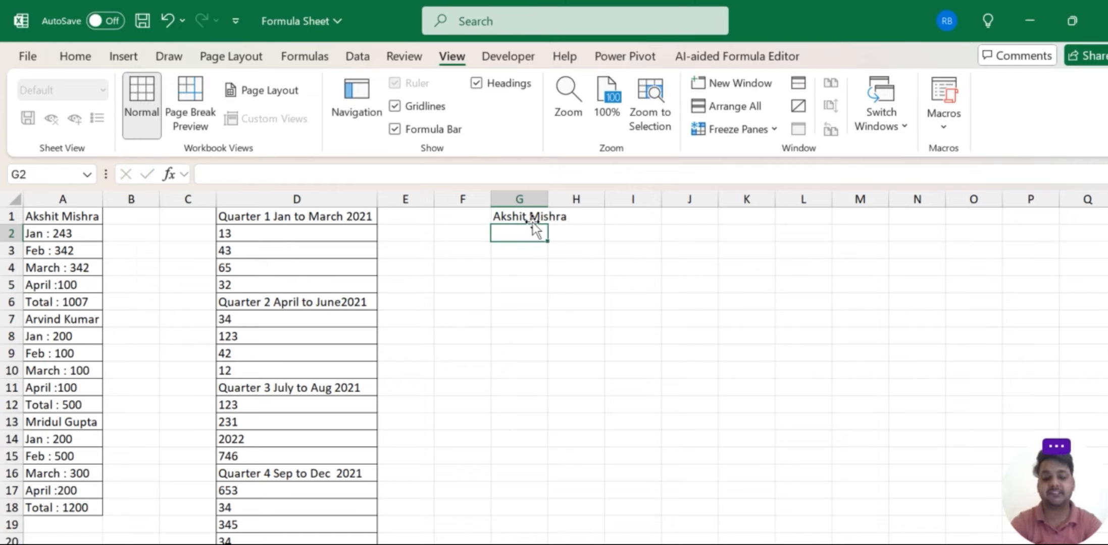
{"action": "type", "text": "Jan"}
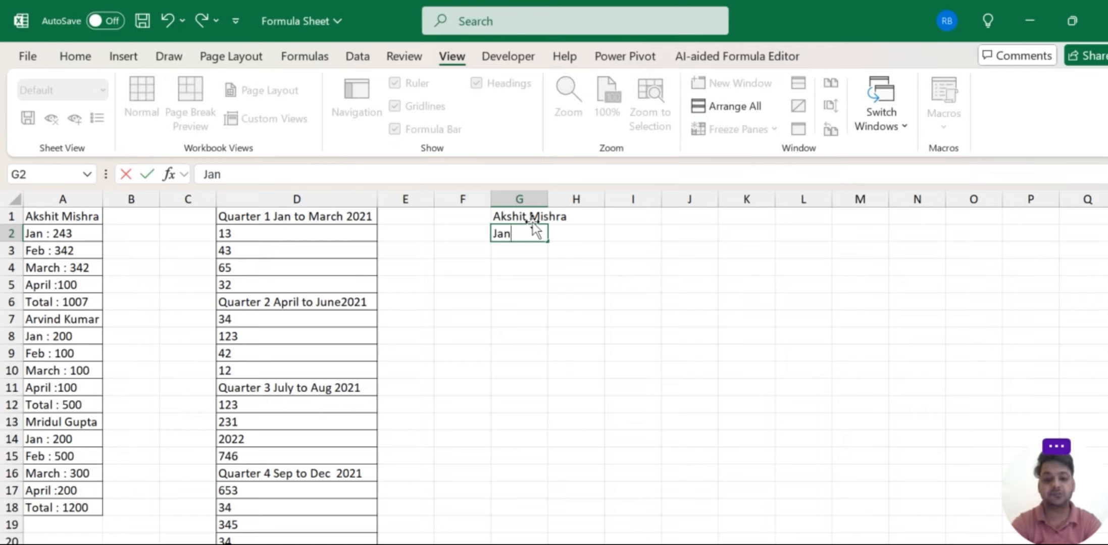
{"action": "type", "text": " 243"}
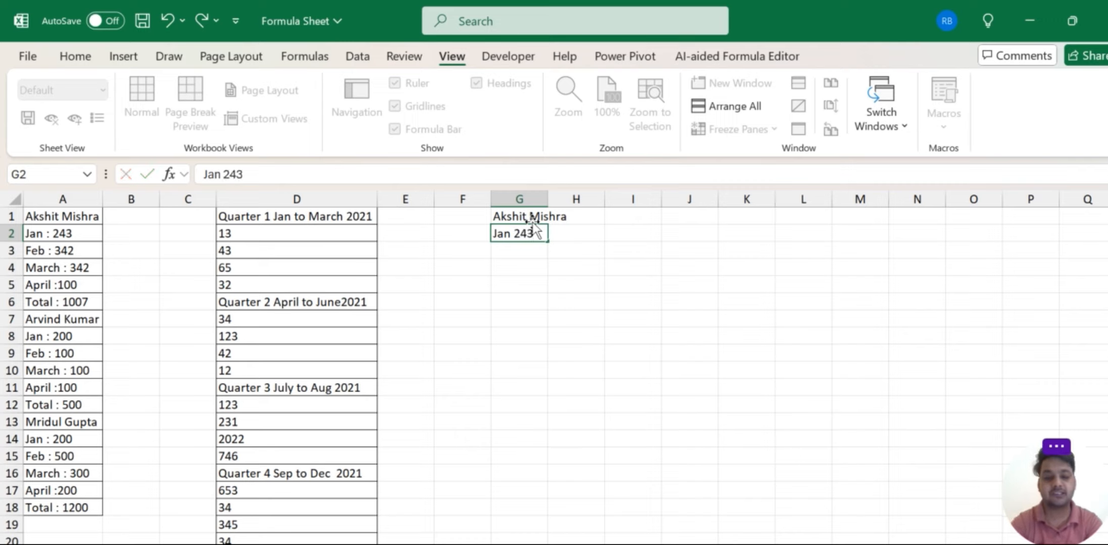
{"action": "key", "text": "Return"}
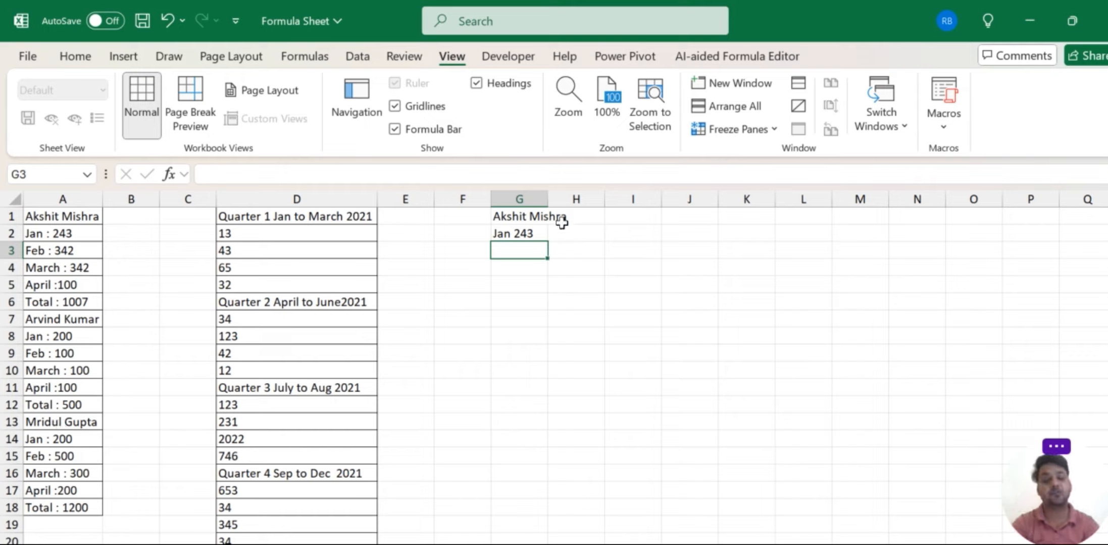
{"action": "key", "text": "Up"}
{"action": "key", "text": "Up"}
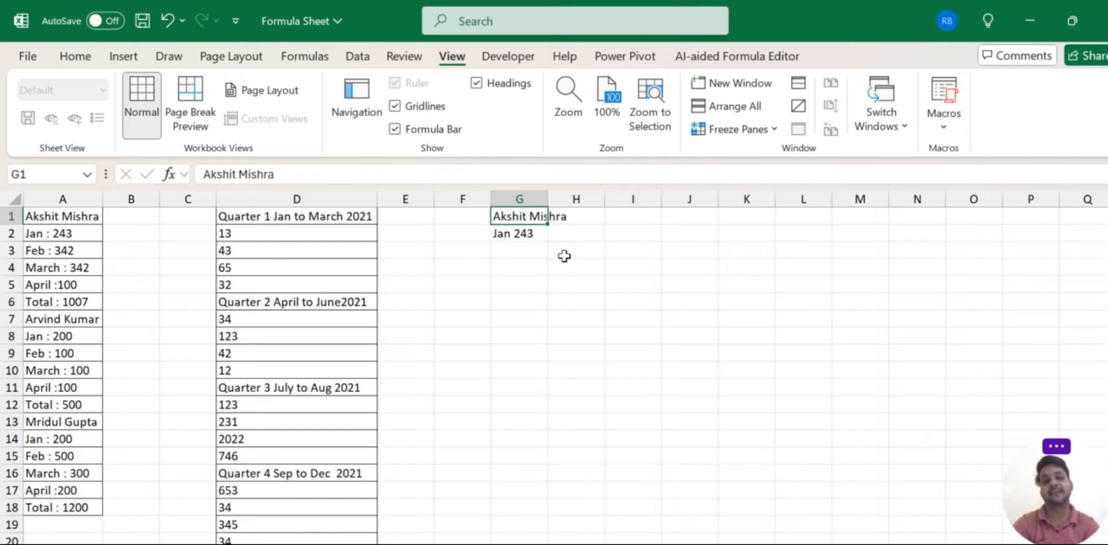
{"action": "key", "text": "shift+Down"}
{"action": "key", "text": "Delete"}
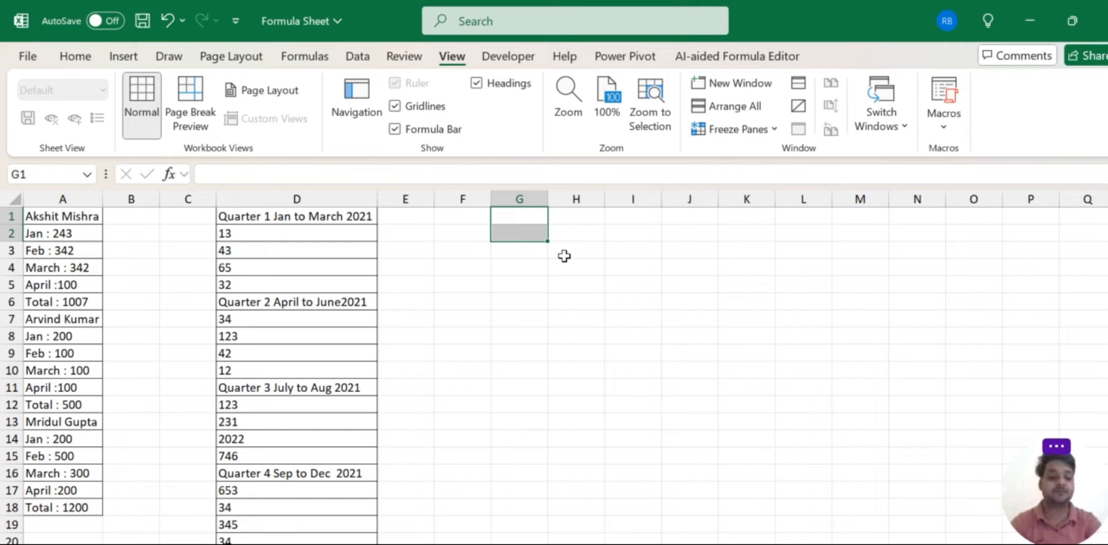
Step through the Quarter 1, 2 and 3 values in column D.
{"action": "key", "text": "Left"}
{"action": "key", "text": "Left"}
{"action": "key", "text": "Left"}
{"action": "key", "text": "Left"}
{"action": "key", "text": "Left"}
{"action": "key", "text": "Left"}
{"action": "key", "text": "Right"}
{"action": "key", "text": "Right"}
{"action": "key", "text": "Right"}
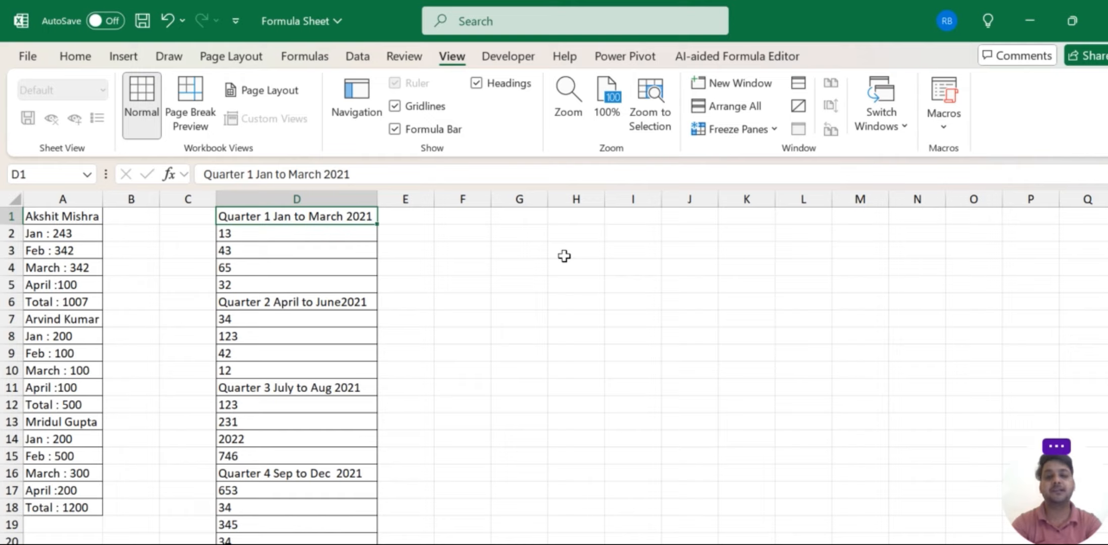
{"action": "key", "text": "Down"}
{"action": "key", "text": "shift+Down"}
{"action": "key", "text": "shift+Down"}
{"action": "key", "text": "shift+Down"}
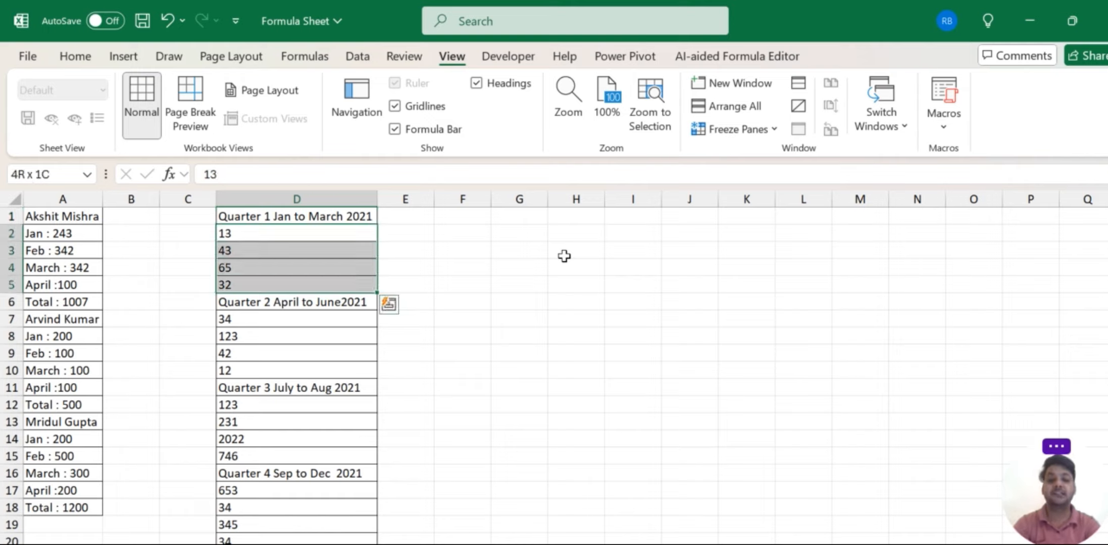
{"action": "key", "text": "shift+Up"}
{"action": "key", "text": "shift+Up"}
{"action": "key", "text": "shift+Up"}
{"action": "key", "text": "Down"}
{"action": "key", "text": "Down"}
{"action": "key", "text": "Down"}
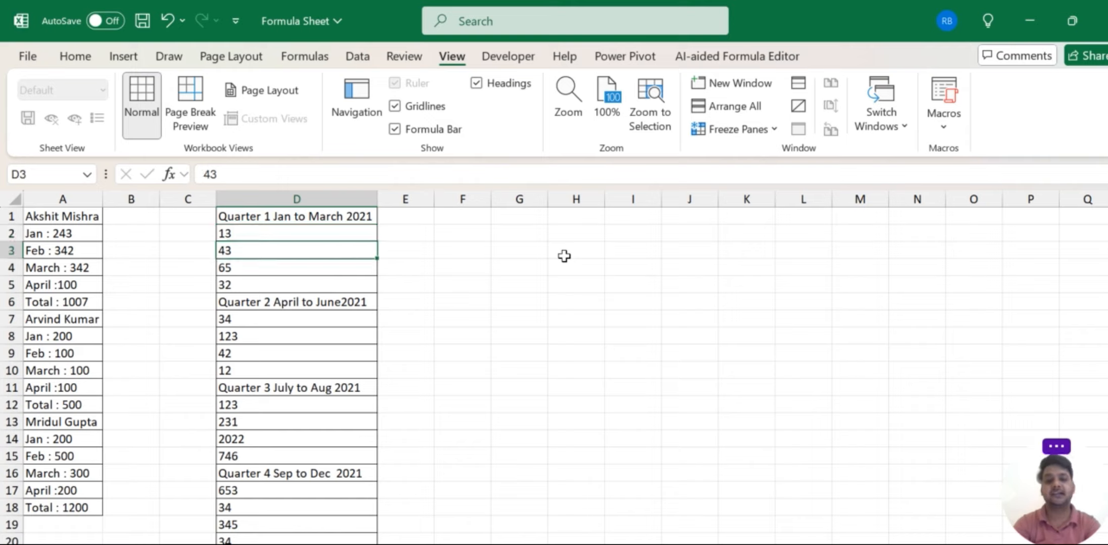
{"action": "key", "text": "Down"}
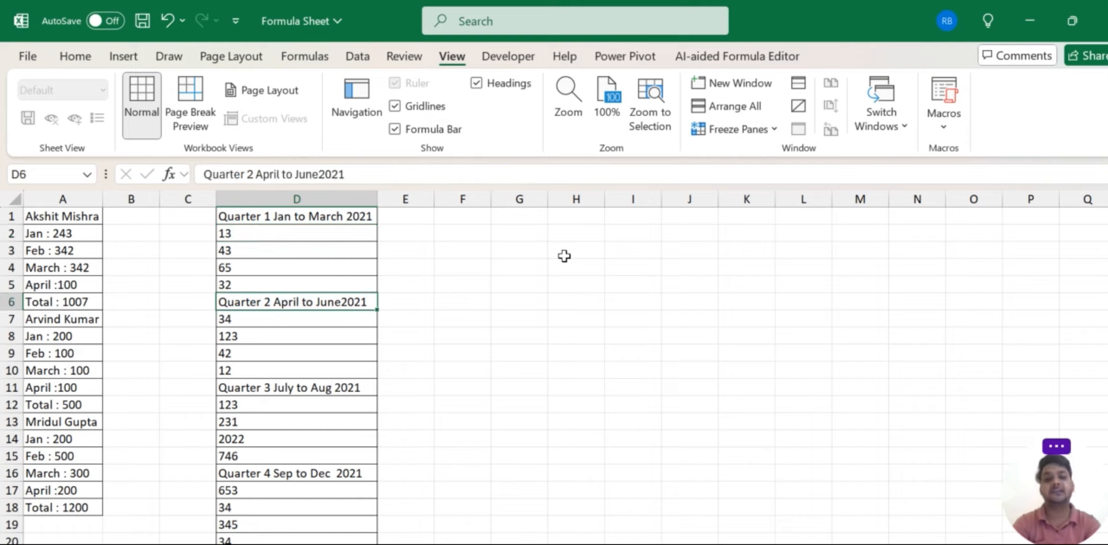
{"action": "key", "text": "Down"}
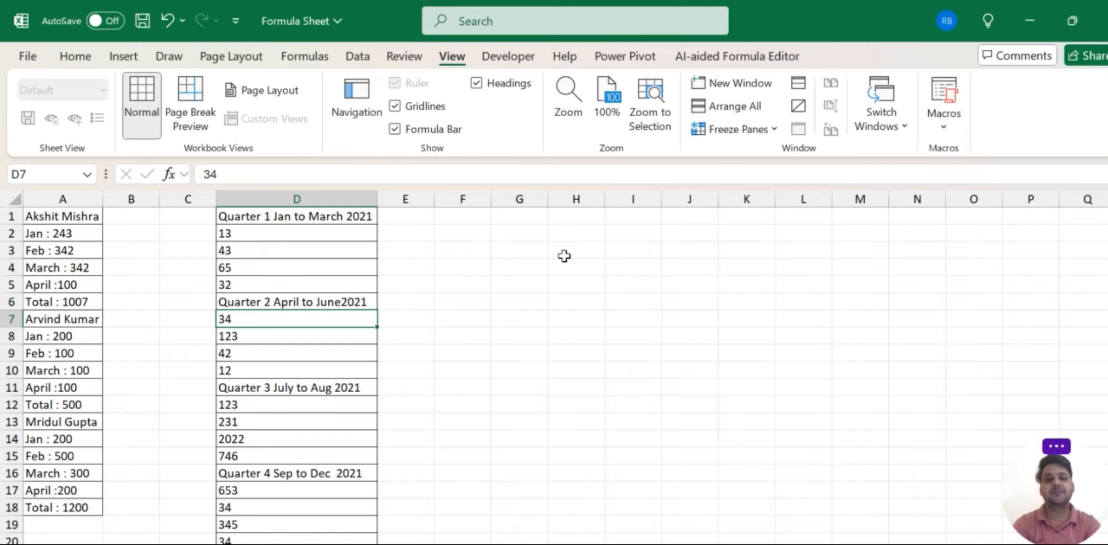
{"action": "key", "text": "Down"}
{"action": "key", "text": "Down"}
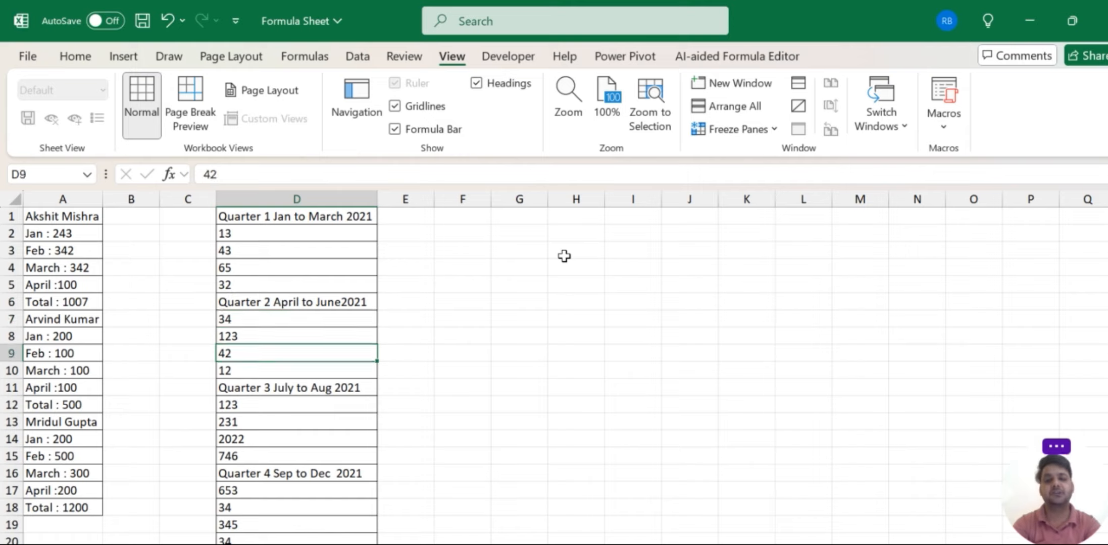
{"action": "key", "text": "Down"}
{"action": "key", "text": "Down"}
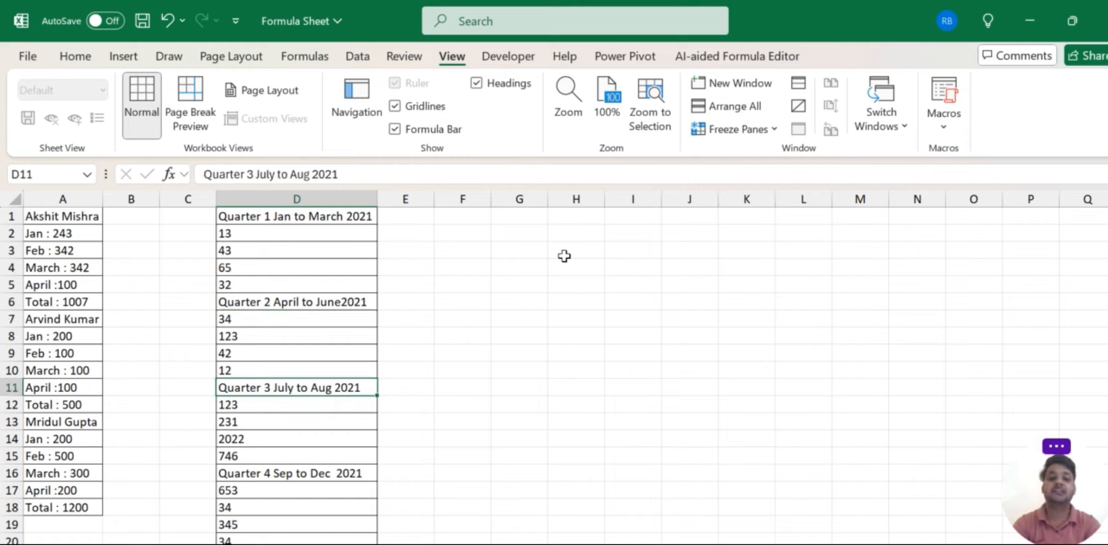
{"action": "key", "text": "Down"}
{"action": "key", "text": "Up"}
{"action": "key", "text": "Down"}
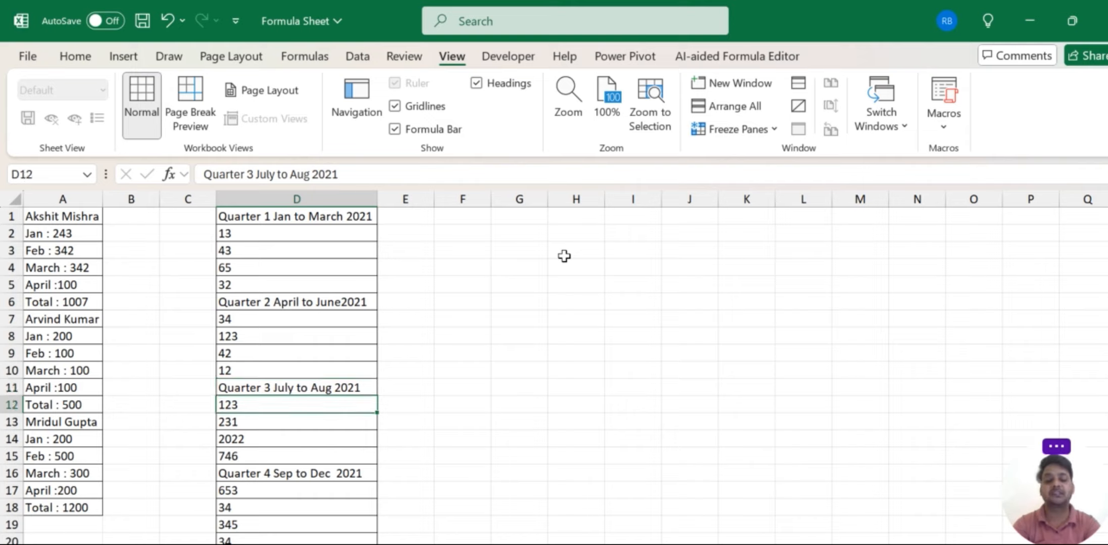
{"action": "key", "text": "Down"}
{"action": "key", "text": "Down"}
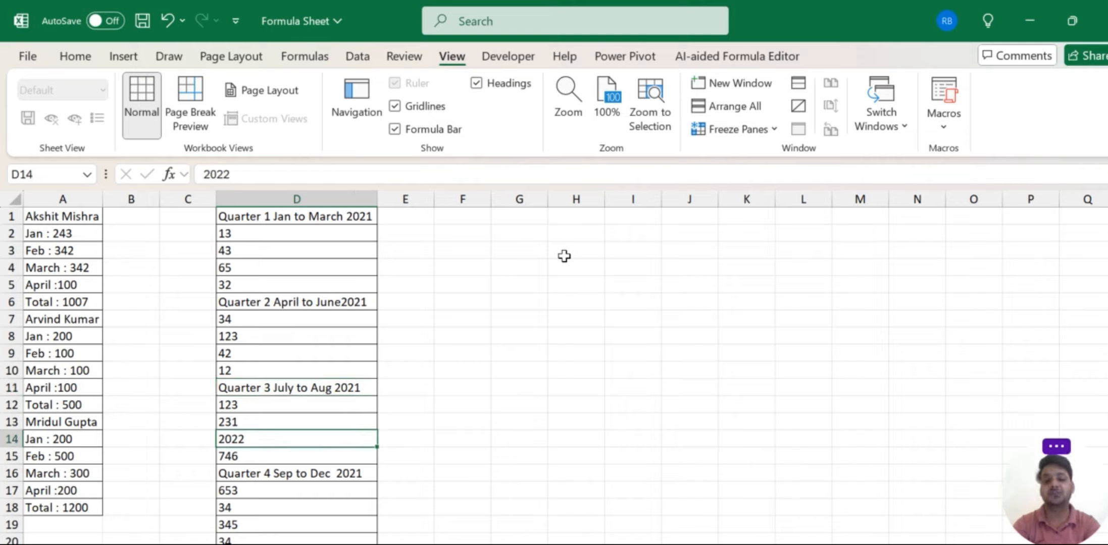
{"action": "key", "text": "Down"}
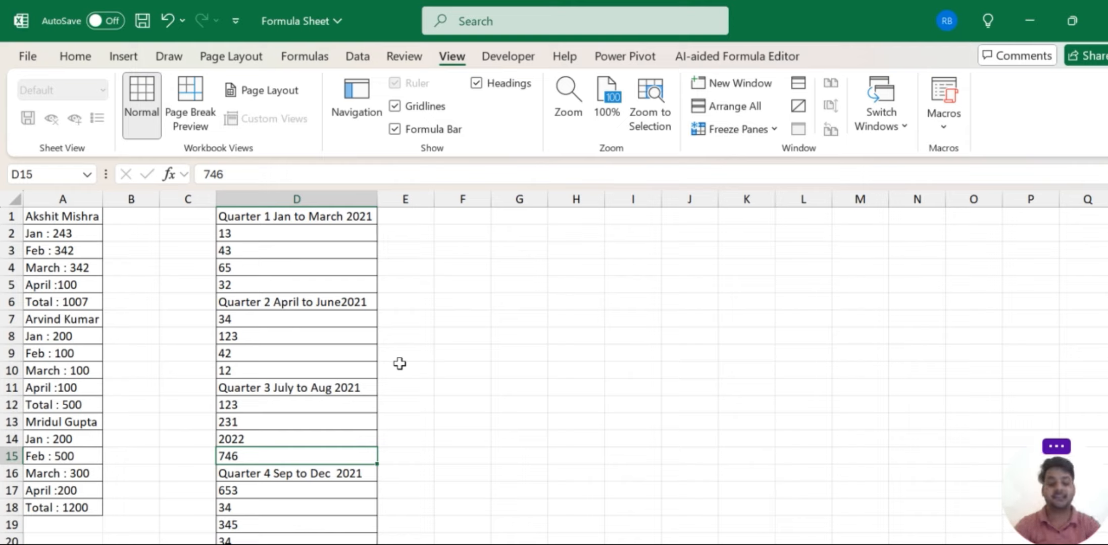
Insert a blank row 1 above all the data.
{"action": "key", "text": "Left"}
{"action": "key", "text": "Left"}
{"action": "key", "text": "Left"}
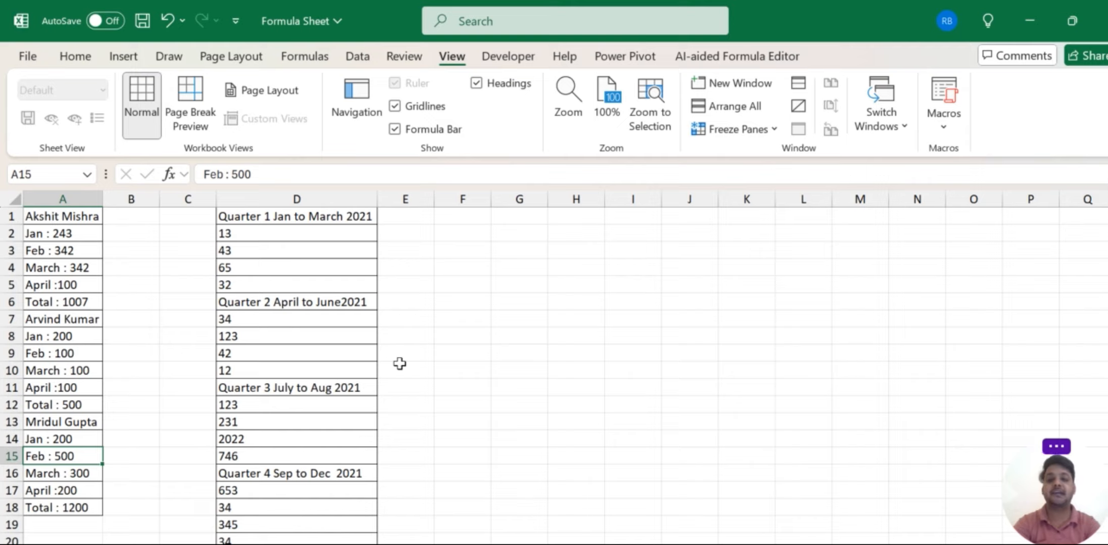
{"action": "key", "text": "Up"}
{"action": "key", "text": "ctrl+Up"}
{"action": "key", "text": "Right"}
{"action": "key", "text": "Right"}
{"action": "key", "text": "Right"}
{"action": "key", "text": "Right"}
{"action": "key", "text": "Right"}
{"action": "key", "text": "Right"}
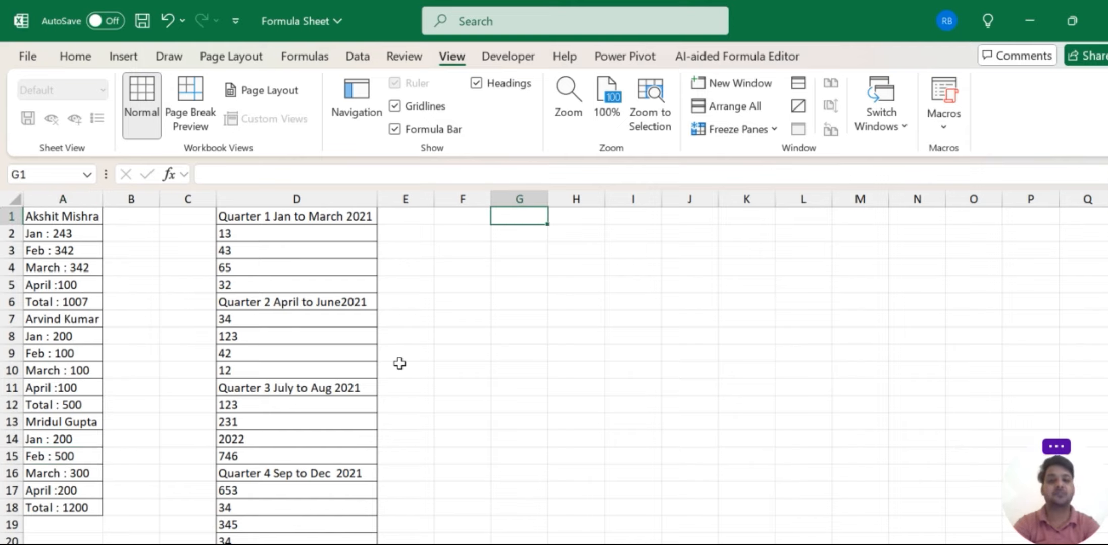
{"action": "key", "text": "Left"}
{"action": "key", "text": "Left"}
{"action": "key", "text": "Left"}
{"action": "key", "text": "Left"}
{"action": "key", "text": "Left"}
{"action": "key", "text": "Left"}
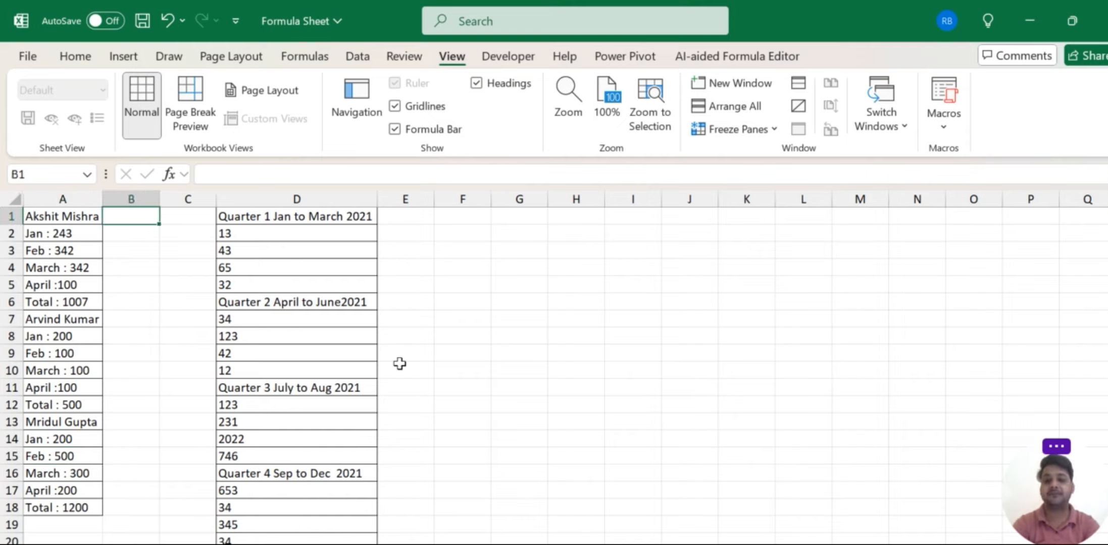
{"action": "key", "text": "shift+space"}
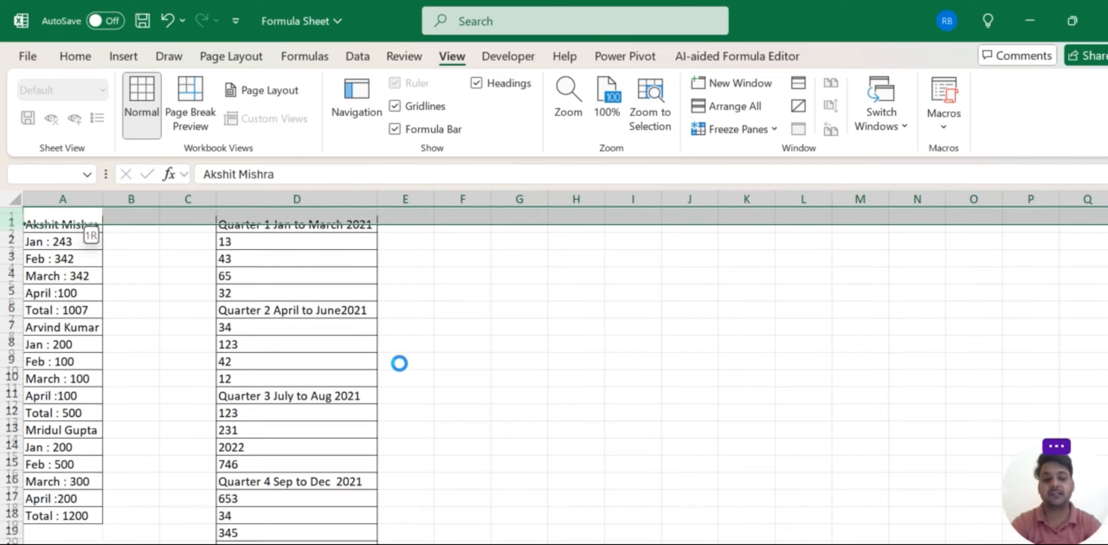
{"action": "key", "text": "ctrl+shift+plus"}
Merge A1:D1 and enter the title 'WRAPCOLS Formula'.
{"action": "key", "text": "shift+Right"}
{"action": "key", "text": "shift+Right"}
{"action": "key", "text": "shift+Right"}
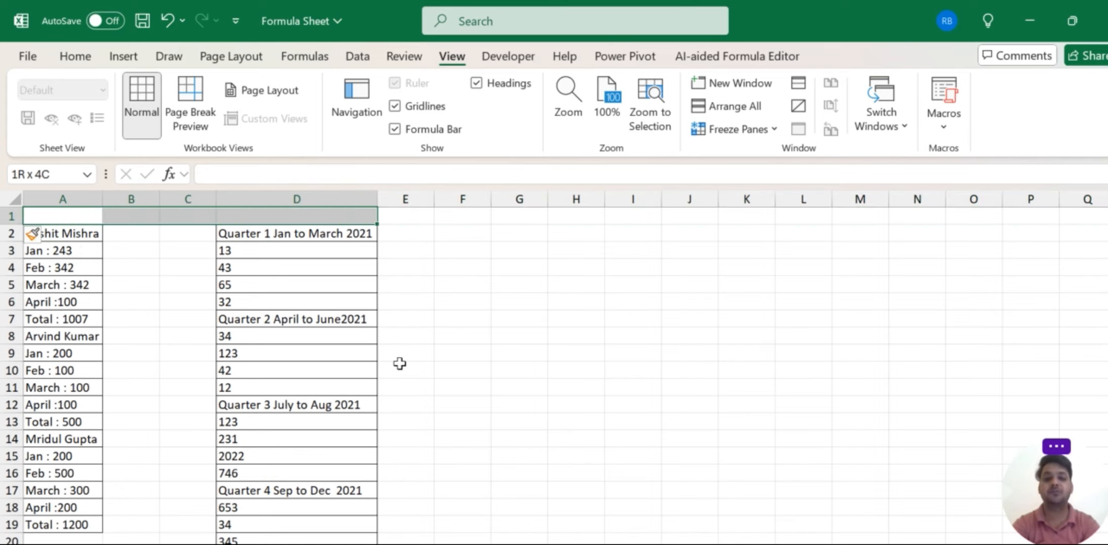
{"action": "key", "text": "alt+h"}
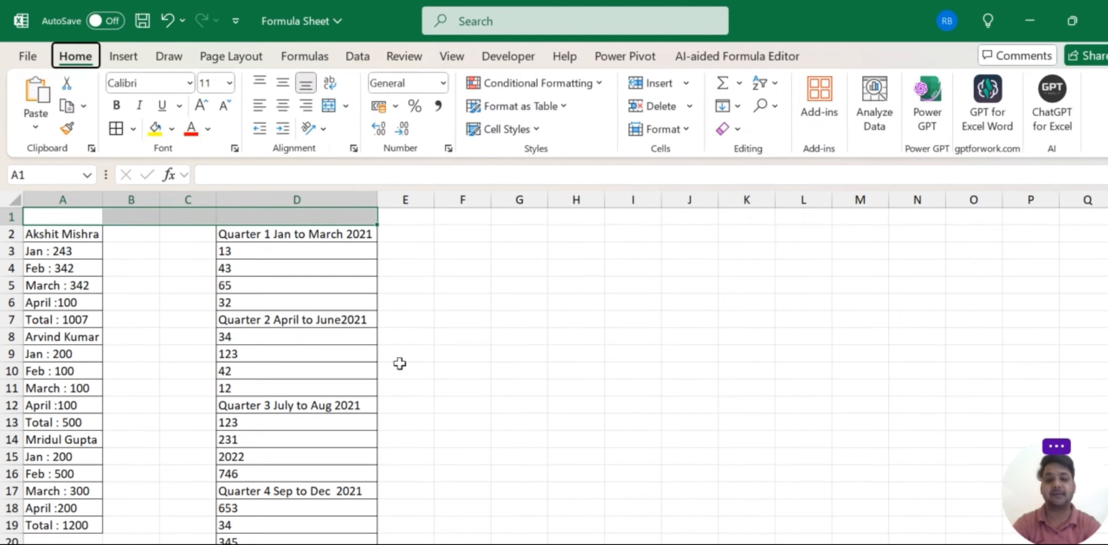
{"action": "key", "text": "m"}
{"action": "key", "text": "c"}
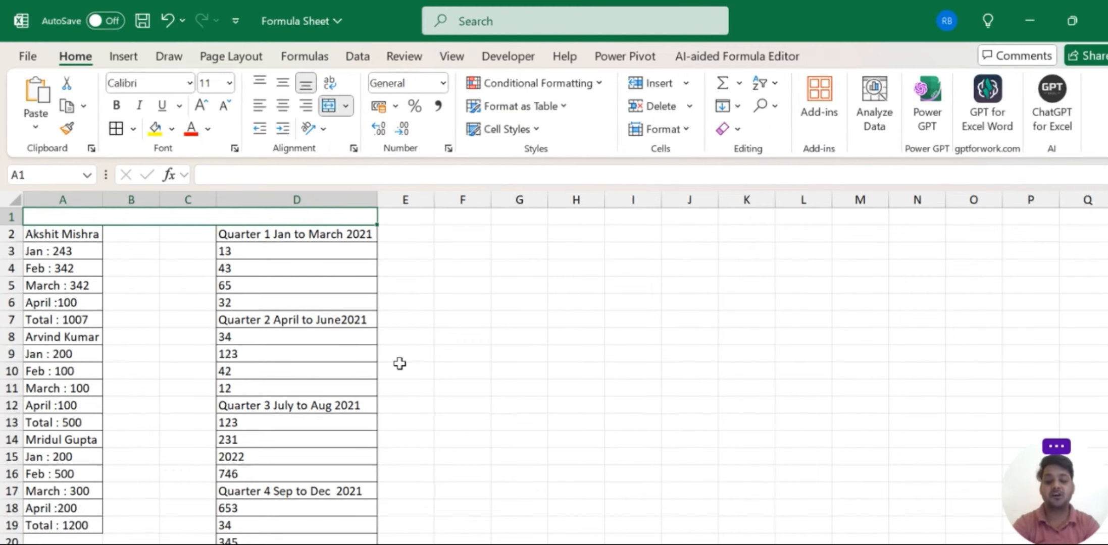
{"action": "key", "text": "Caps_Lock"}
{"action": "type", "text": "WRS"}
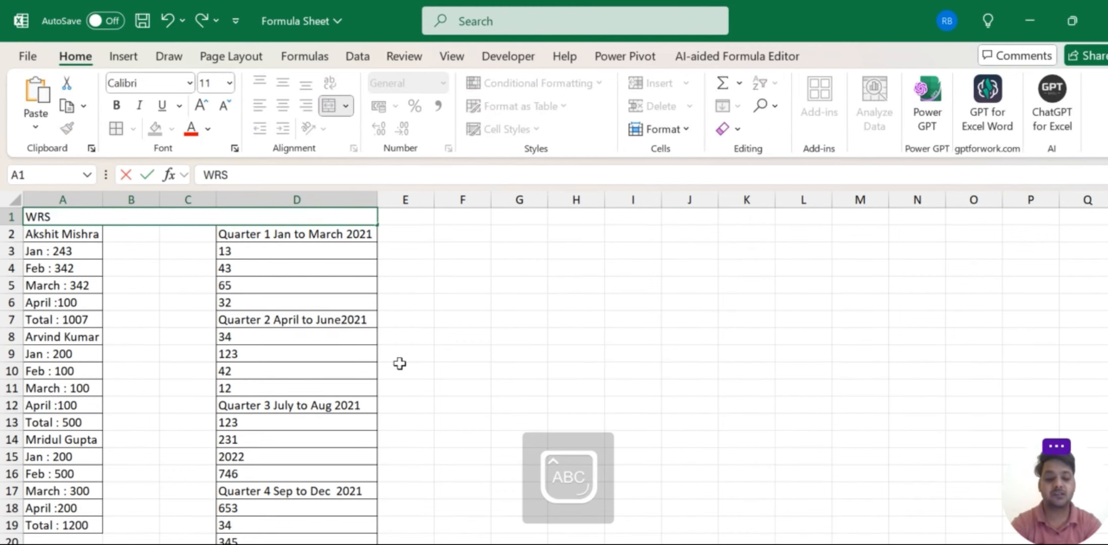
{"action": "key", "text": "BackSpace"}
{"action": "key", "text": "BackSpace"}
{"action": "key", "text": "BackSpace"}
{"action": "type", "text": "W"}
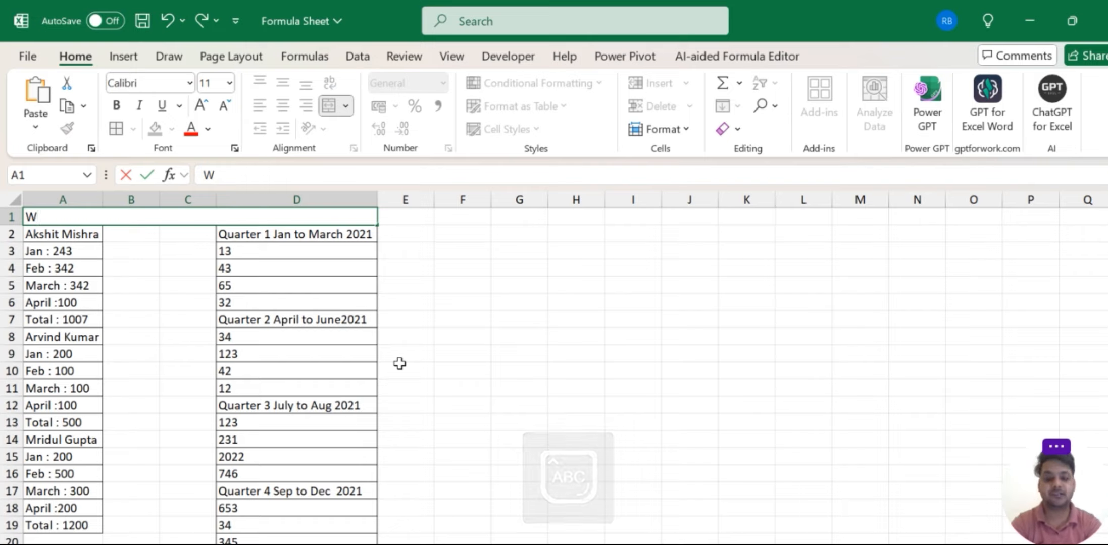
{"action": "type", "text": "RAP"}
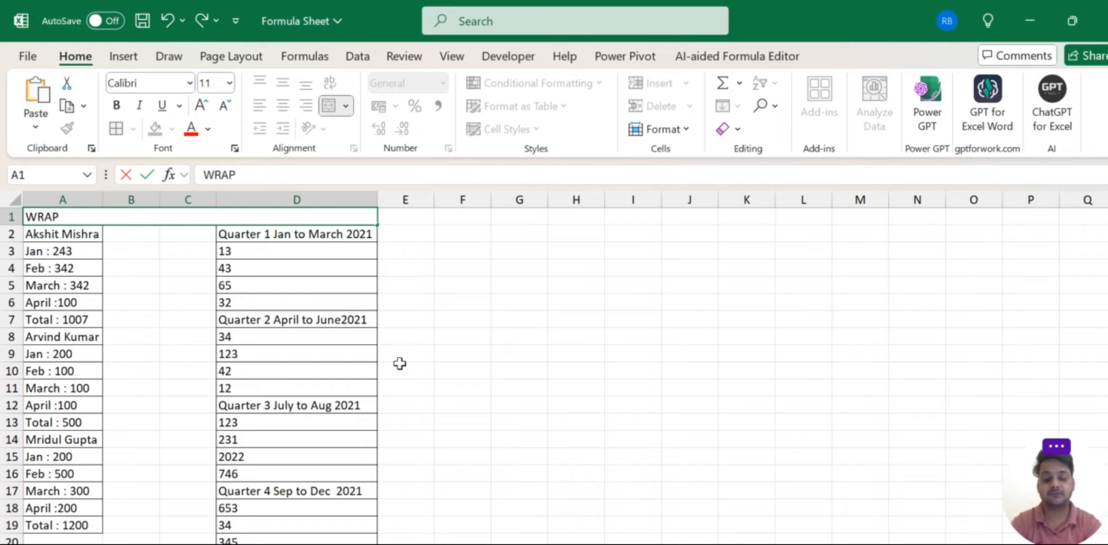
{"action": "type", "text": "COLS"}
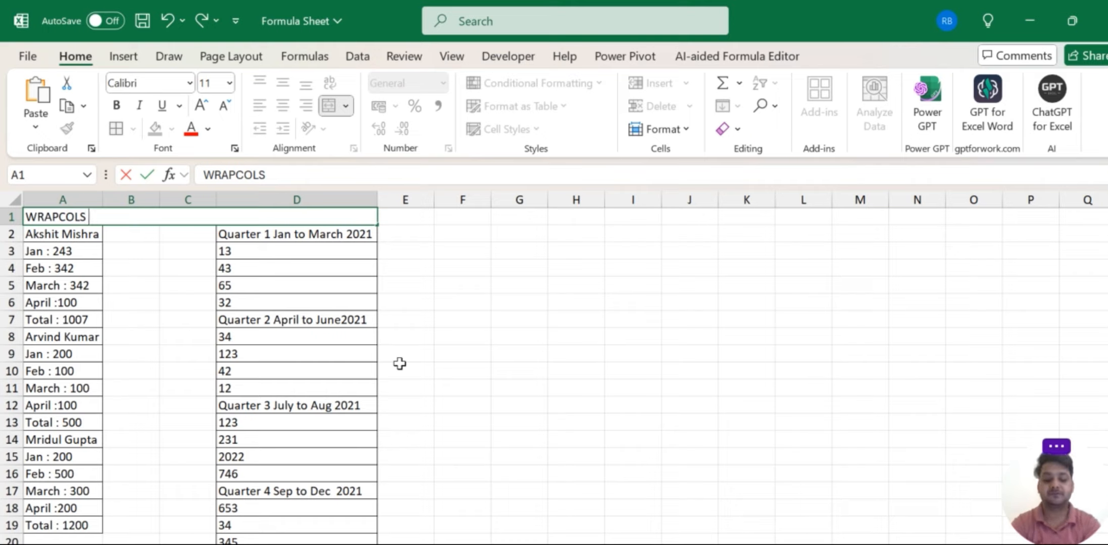
{"action": "key", "text": "Caps_Lock"}
{"action": "type", "text": "Formul"}
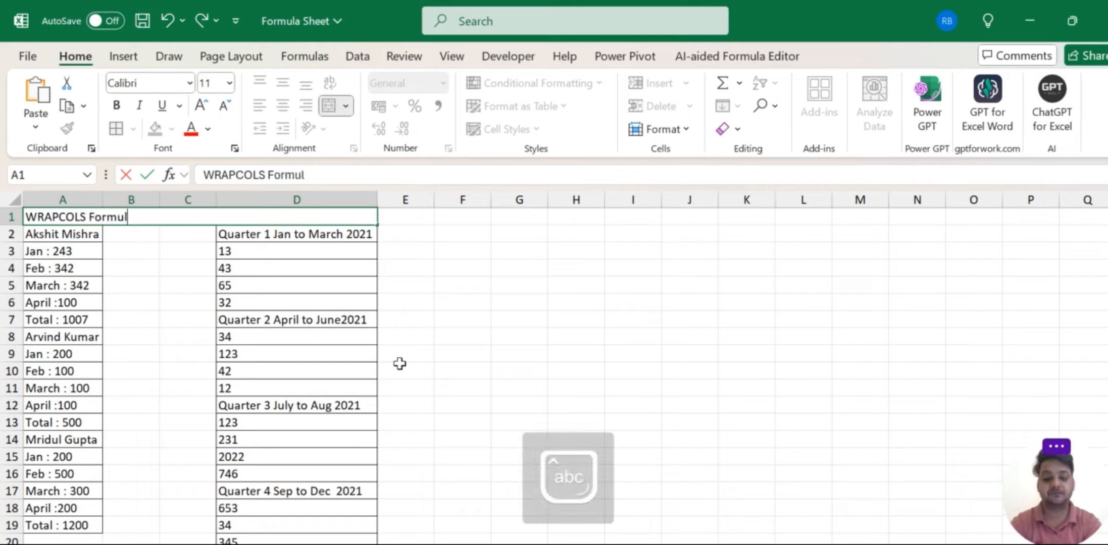
{"action": "type", "text": "a"}
{"action": "key", "text": "Return"}
Centre and bold the title, make row 1 taller, and middle-align it.
{"action": "key", "text": "Down"}
{"action": "key", "text": "Up"}
{"action": "key", "text": "Up"}
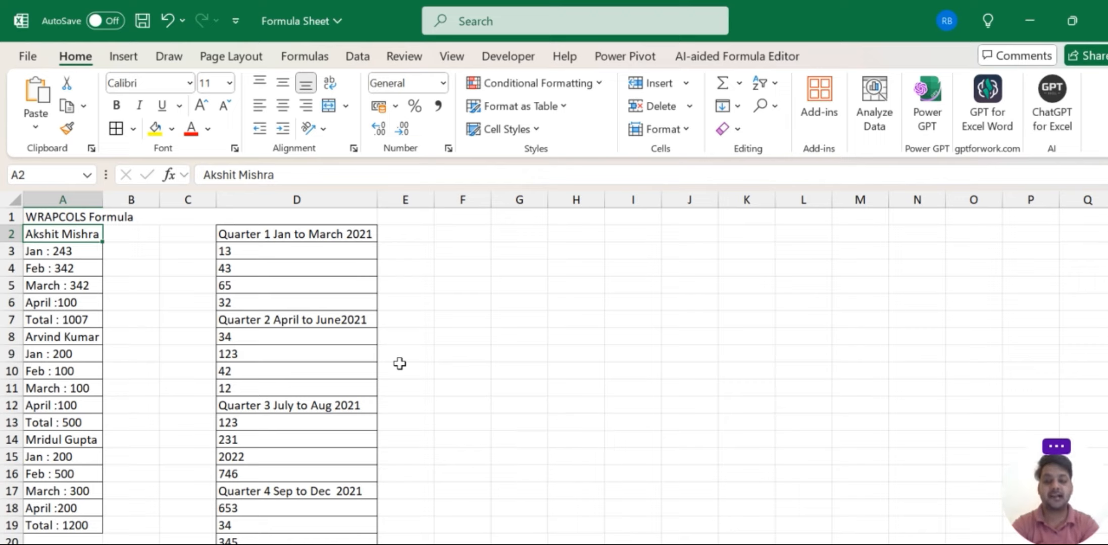
{"action": "key", "text": "alt+h"}
{"action": "key", "text": "a"}
{"action": "key", "text": "c"}
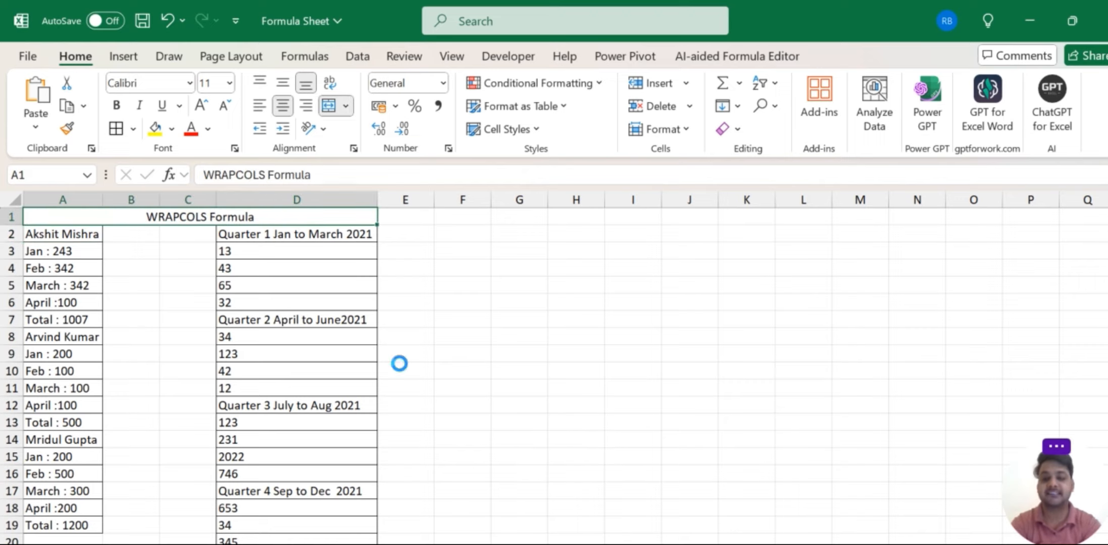
{"action": "key", "text": "ctrl+b"}
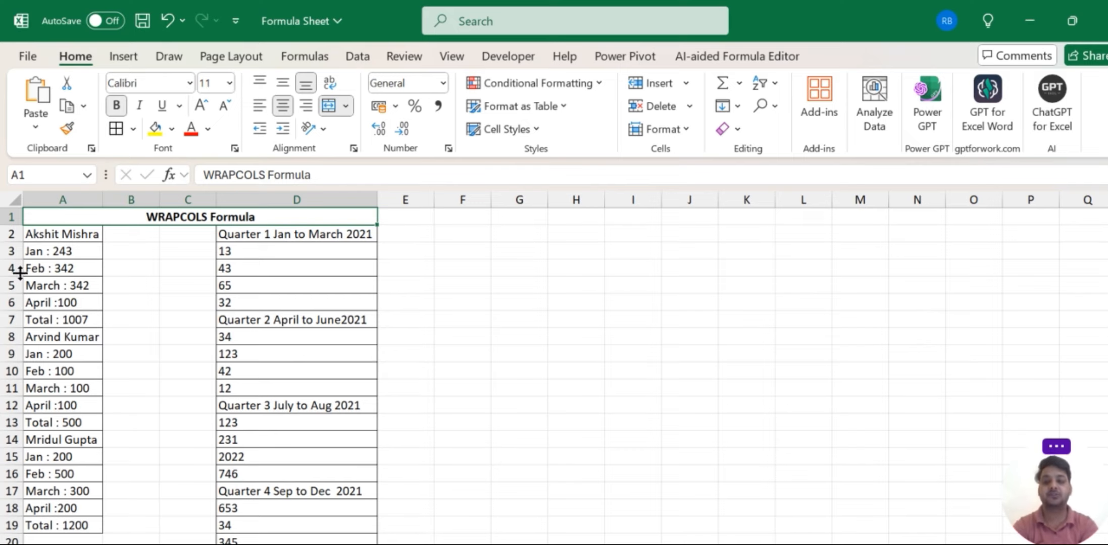
{"action": "left_click_drag", "start_coordinate": [11, 225], "coordinate": [11, 241]}
{"action": "key", "text": "alt+h"}
{"action": "key", "text": "a"}
{"action": "key", "text": "m"}
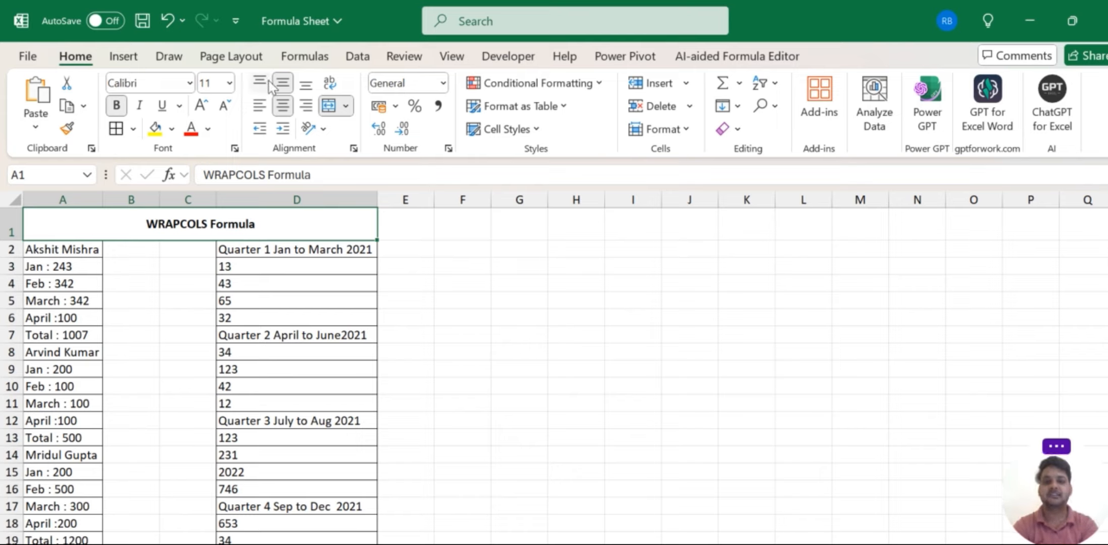
Set the title to 20-point font with a bright green fill.
{"action": "left_click", "coordinate": [230, 82]}
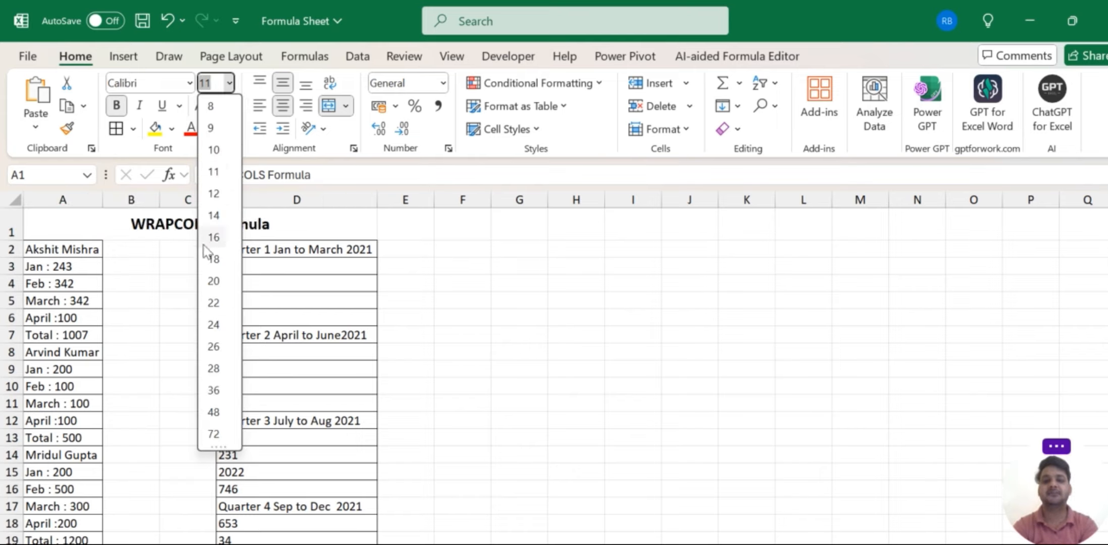
{"action": "left_click", "coordinate": [221, 286]}
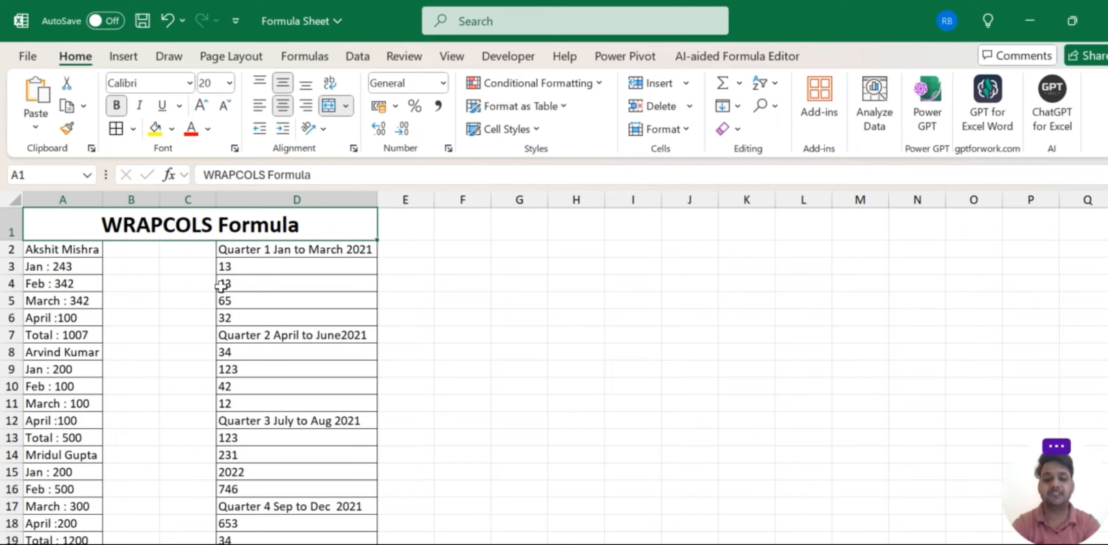
{"action": "left_click", "coordinate": [172, 130]}
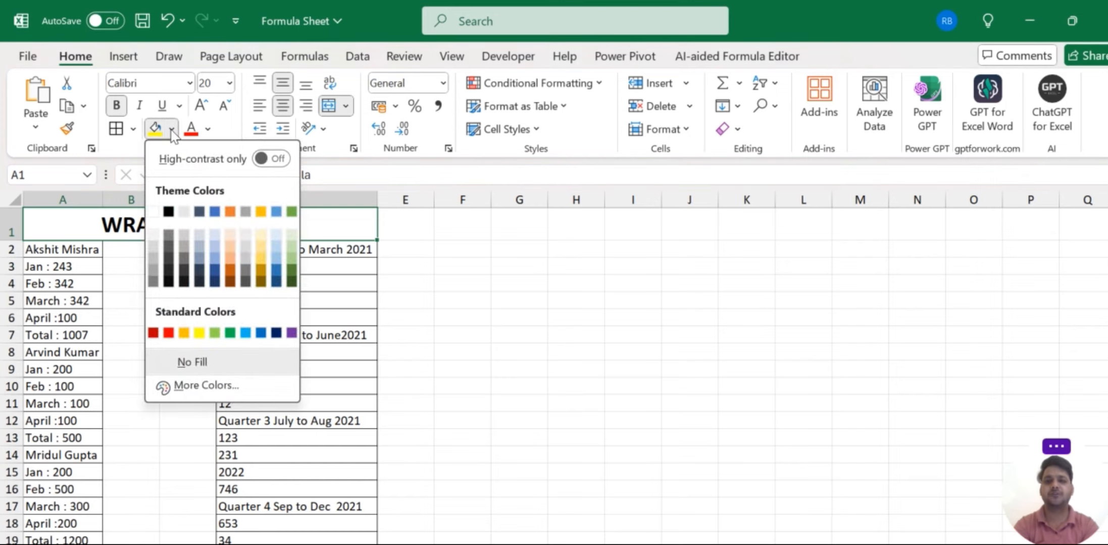
{"action": "left_click", "coordinate": [292, 272]}
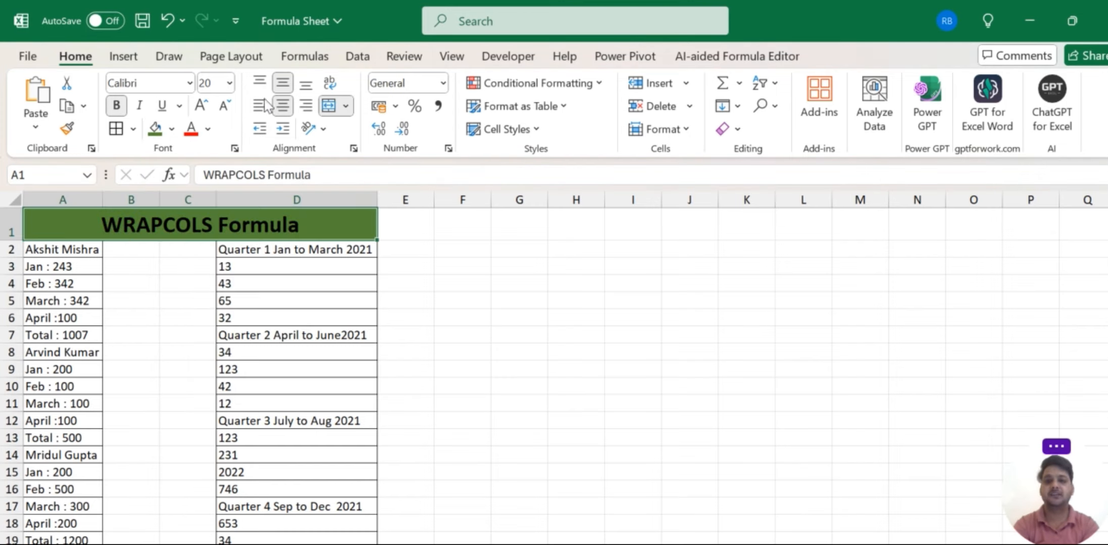
{"action": "left_click", "coordinate": [208, 128]}
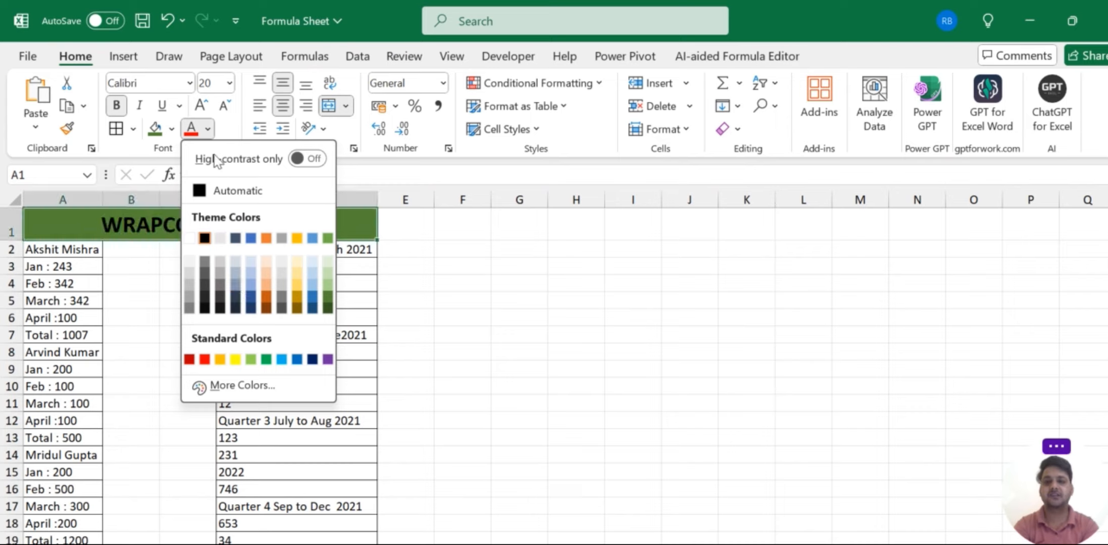
{"action": "left_click", "coordinate": [171, 129]}
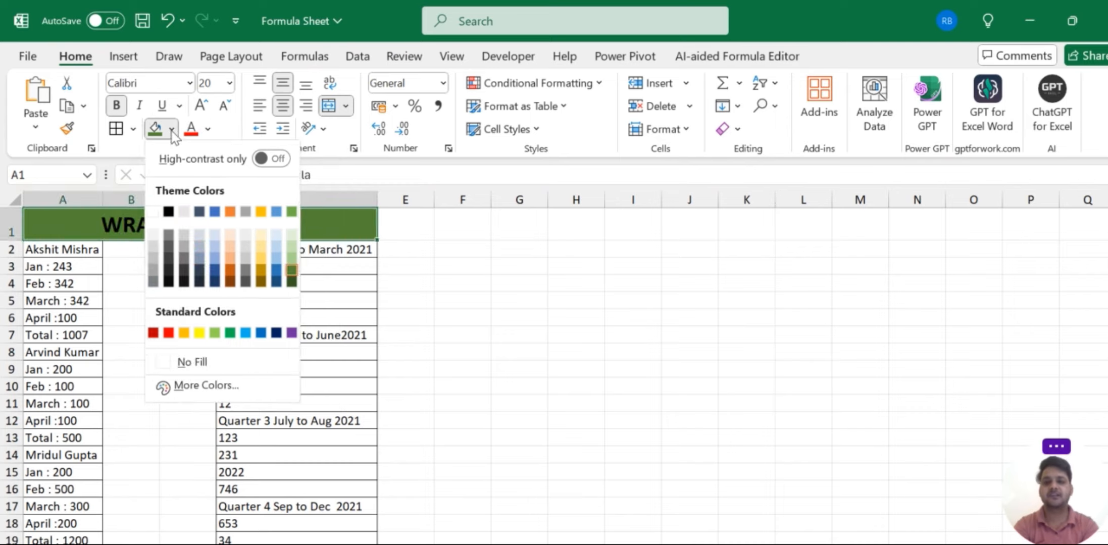
{"action": "left_click", "coordinate": [231, 333]}
{"action": "left_click", "coordinate": [438, 301]}
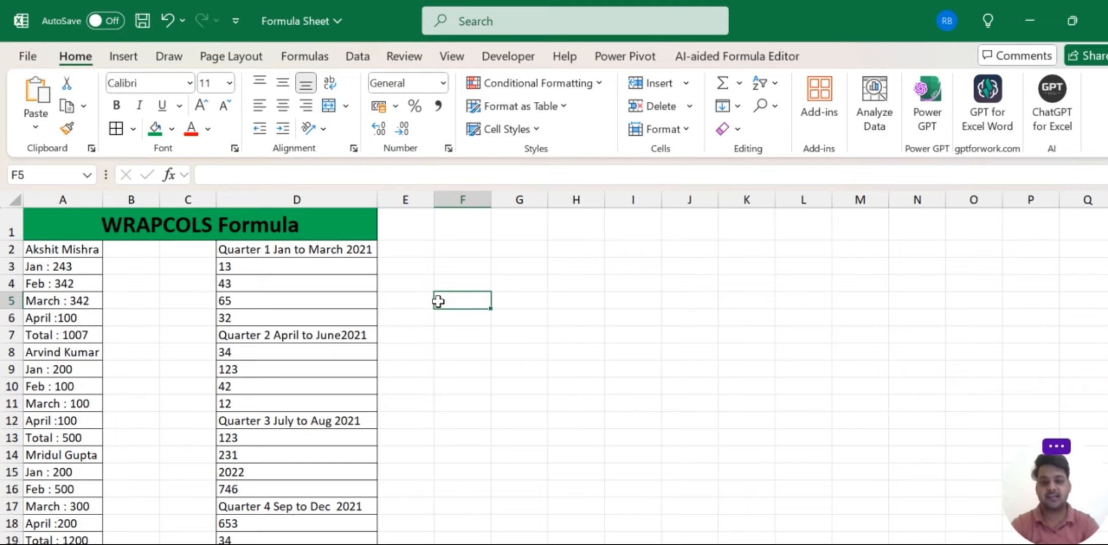
Enter =WRAPCOLS(A2:A19,6) in G2 to wrap the names six per column.
{"action": "key", "text": "Up"}
{"action": "key", "text": "Up"}
{"action": "key", "text": "Up"}
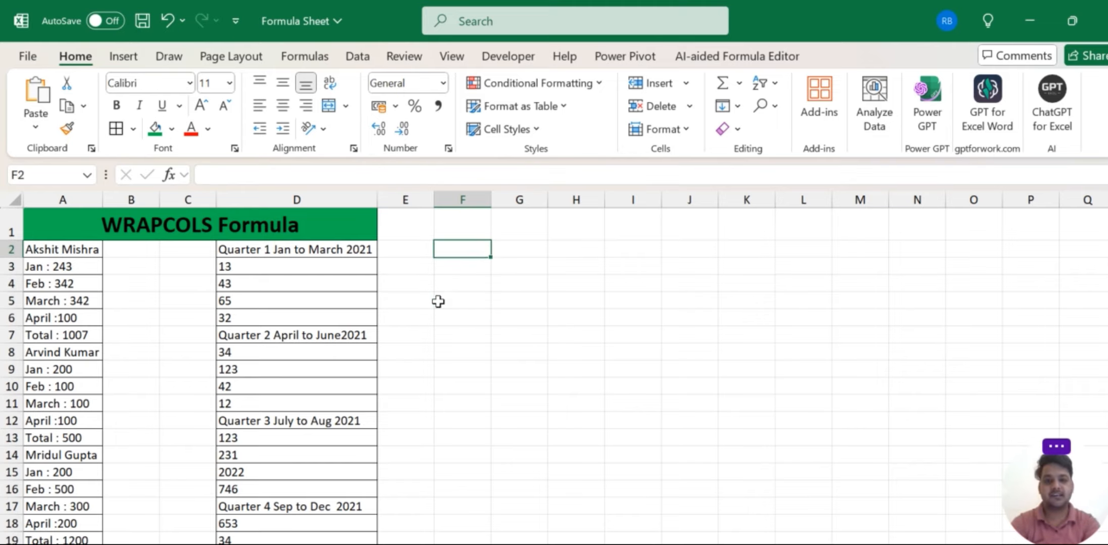
{"action": "key", "text": "Right"}
{"action": "key", "text": "Up"}
{"action": "key", "text": "Down"}
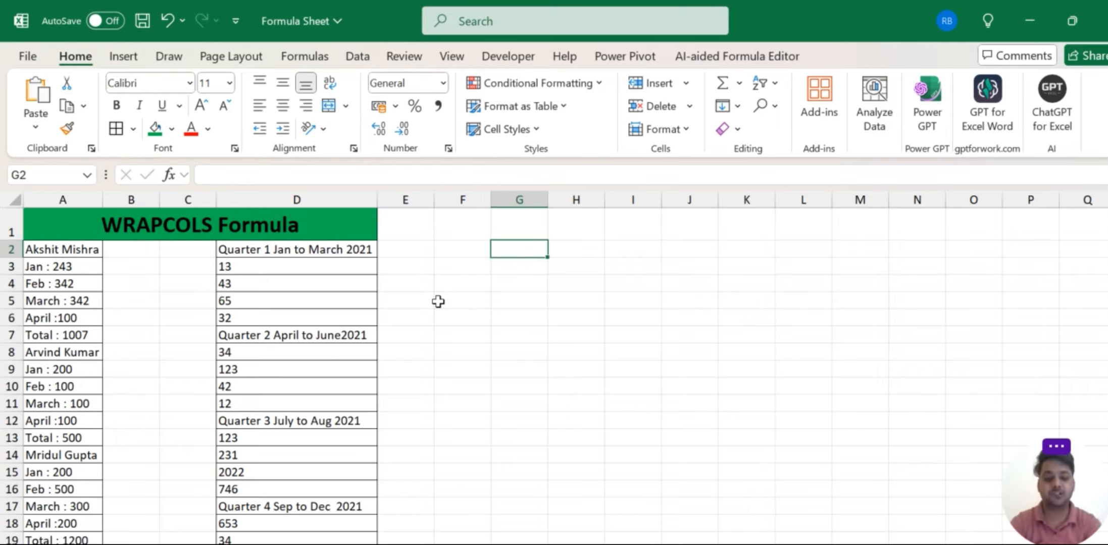
{"action": "type", "text": "="}
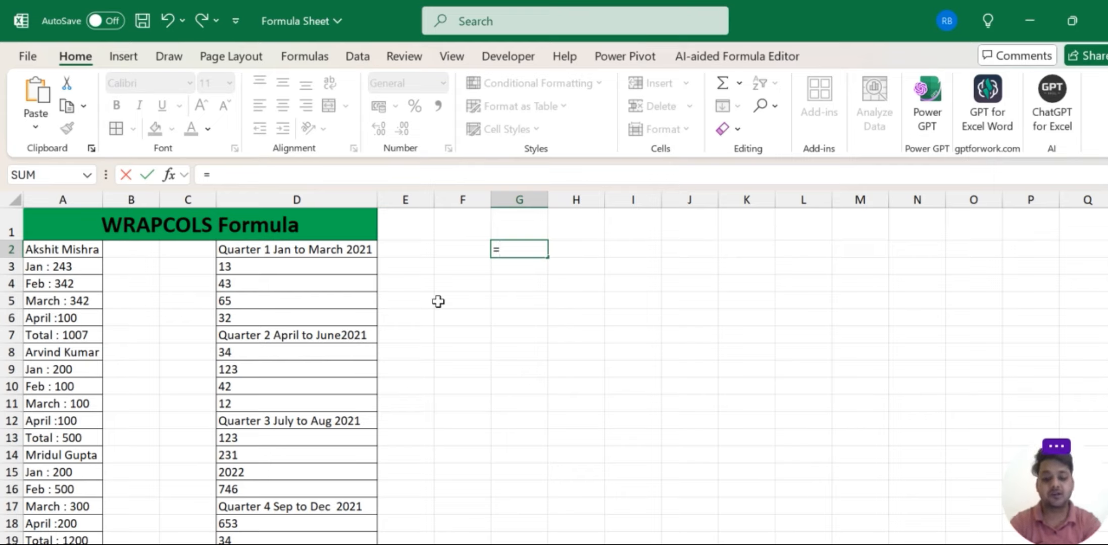
{"action": "type", "text": "wrapc"}
{"action": "key", "text": "Tab"}
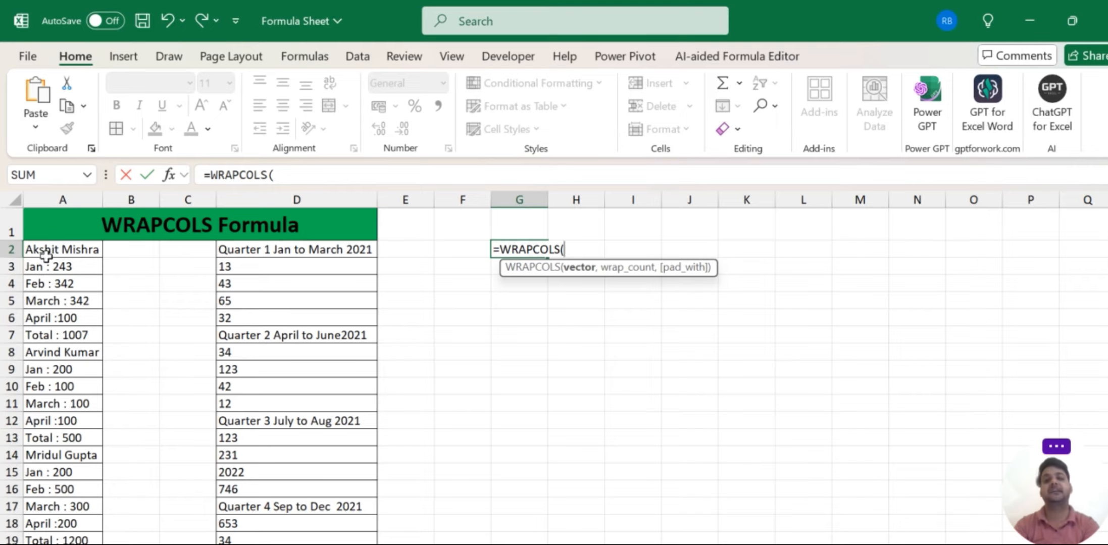
{"action": "left_click_drag", "start_coordinate": [68, 249], "coordinate": [61, 285]}
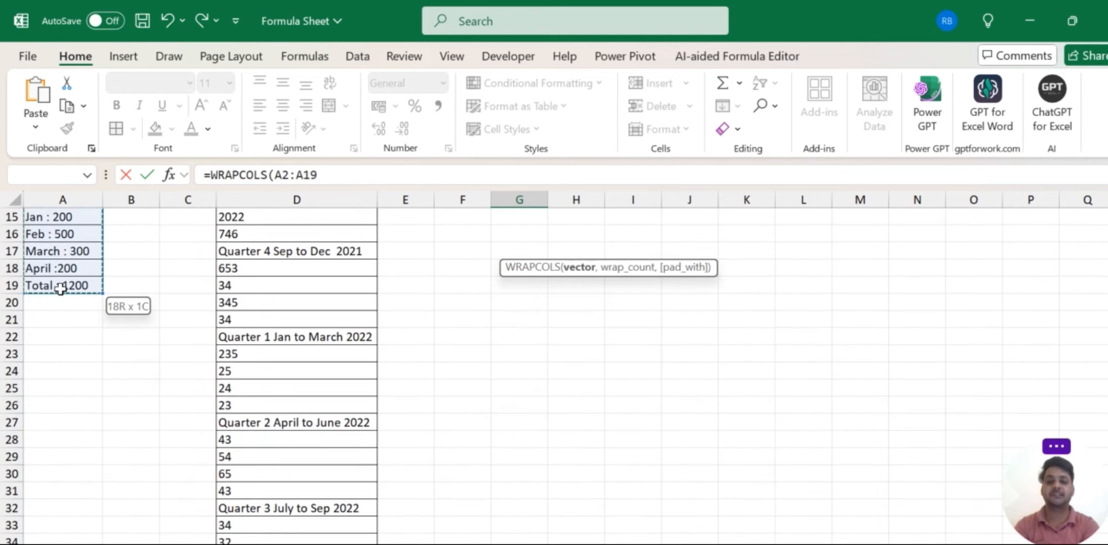
{"action": "scroll", "coordinate": [618, 408], "scroll_direction": "up", "scroll_amount": 5}
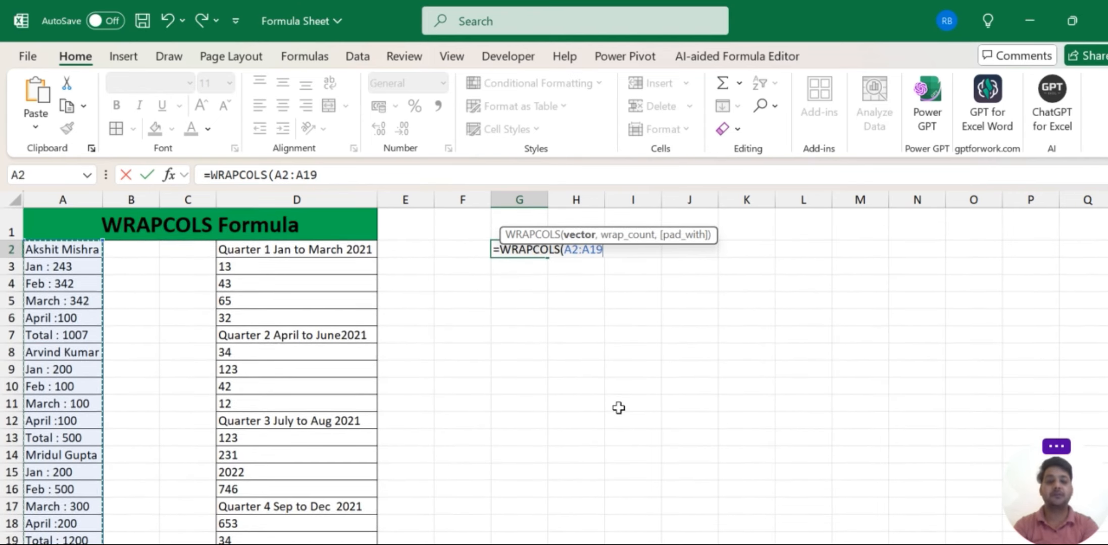
{"action": "type", "text": ",6"}
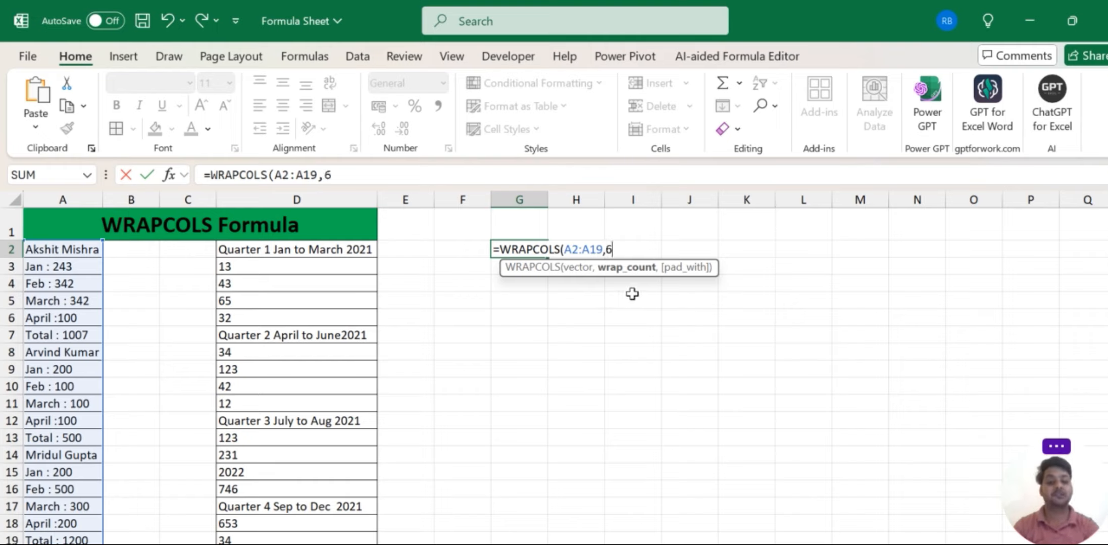
{"action": "type", "text": ")"}
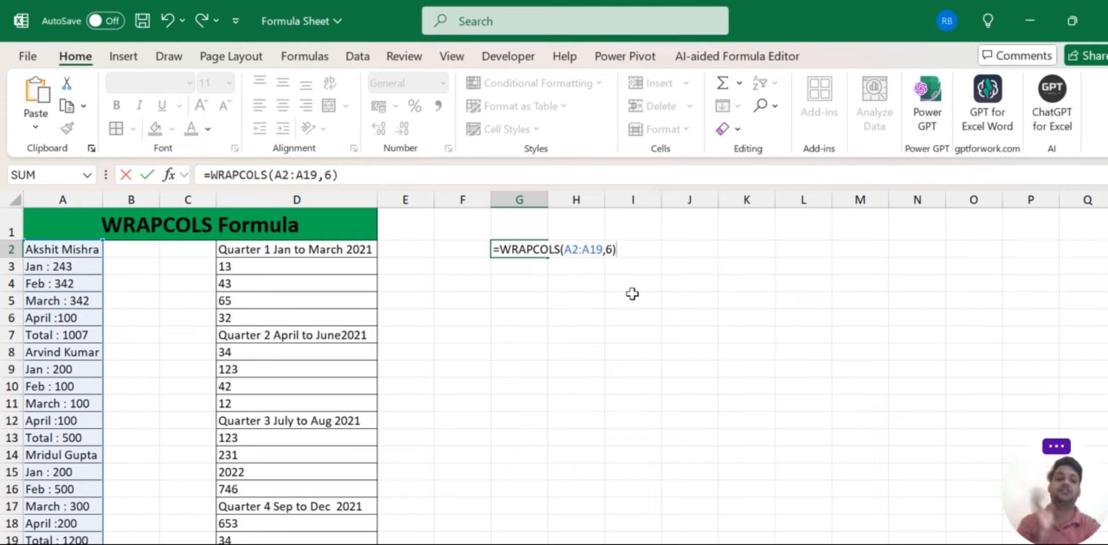
Commit the WRAPCOLS formula and auto-fit columns G through J.
{"action": "key", "text": "Return"}
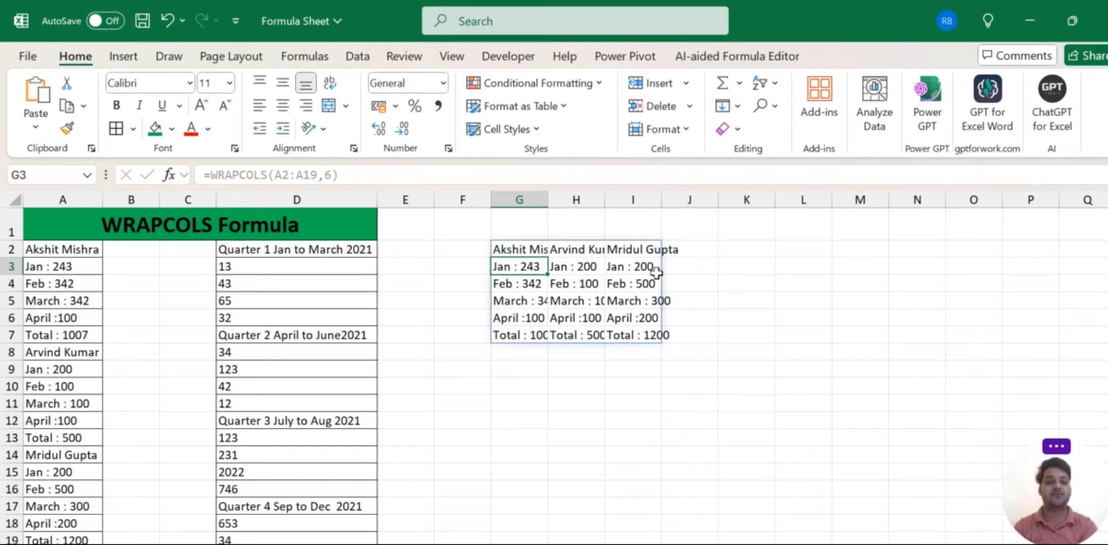
{"action": "left_click_drag", "start_coordinate": [515, 195], "coordinate": [663, 221]}
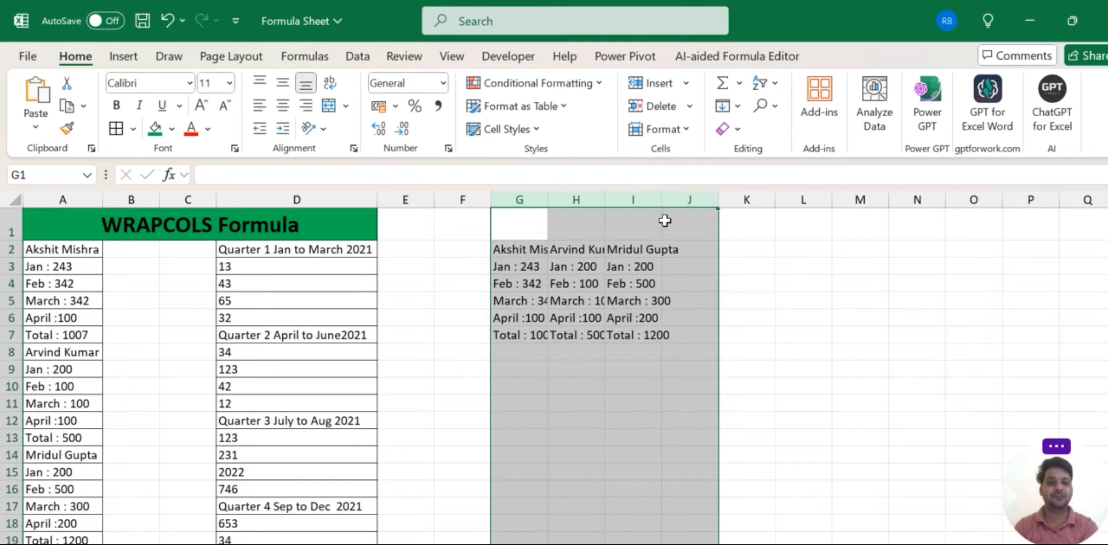
{"action": "double_click", "coordinate": [610, 192]}
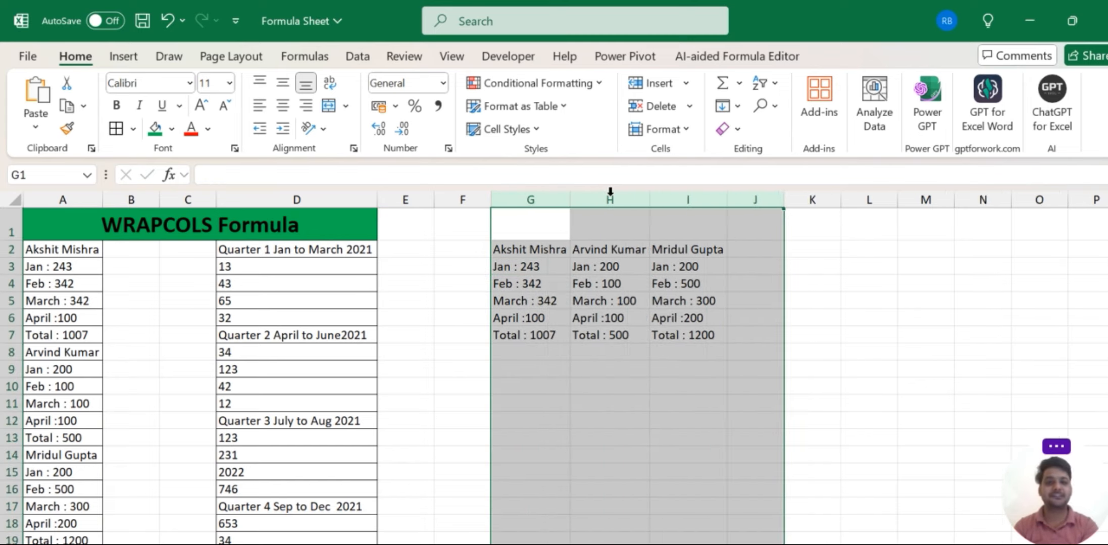
{"action": "left_click", "coordinate": [632, 317]}
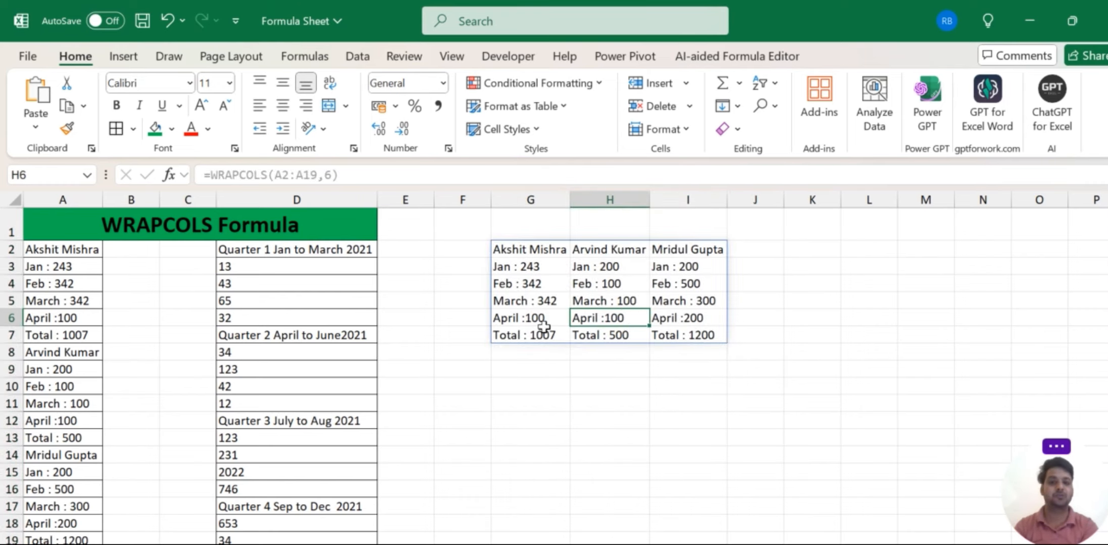
Apply all borders to the spilled name table.
{"action": "left_click", "coordinate": [519, 249]}
{"action": "key", "text": "ctrl+shift+Right"}
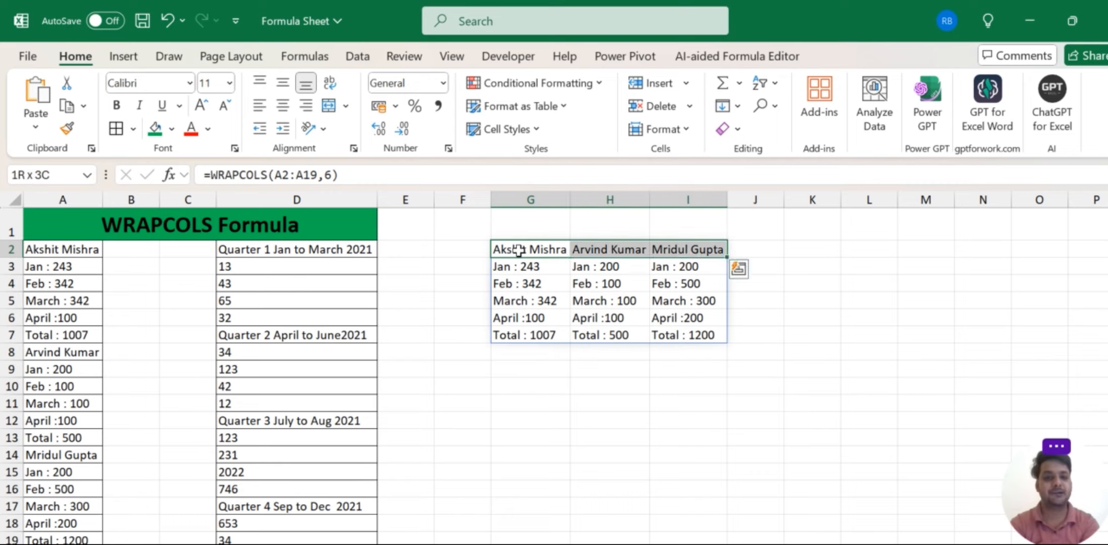
{"action": "key", "text": "ctrl+shift+Down"}
{"action": "key", "text": "alt+h"}
{"action": "key", "text": "b"}
{"action": "key", "text": "a"}
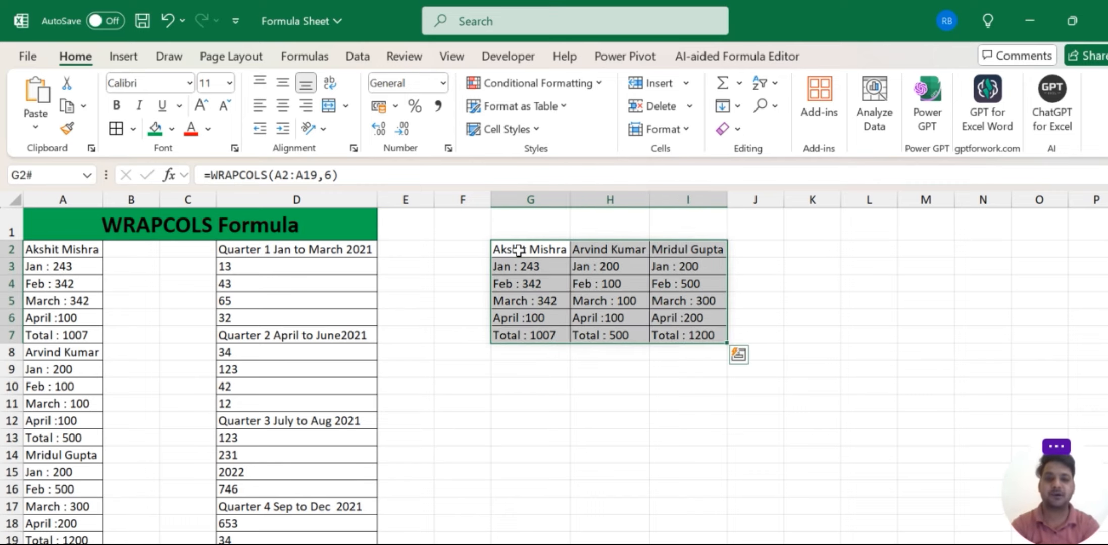
{"action": "left_click", "coordinate": [800, 310]}
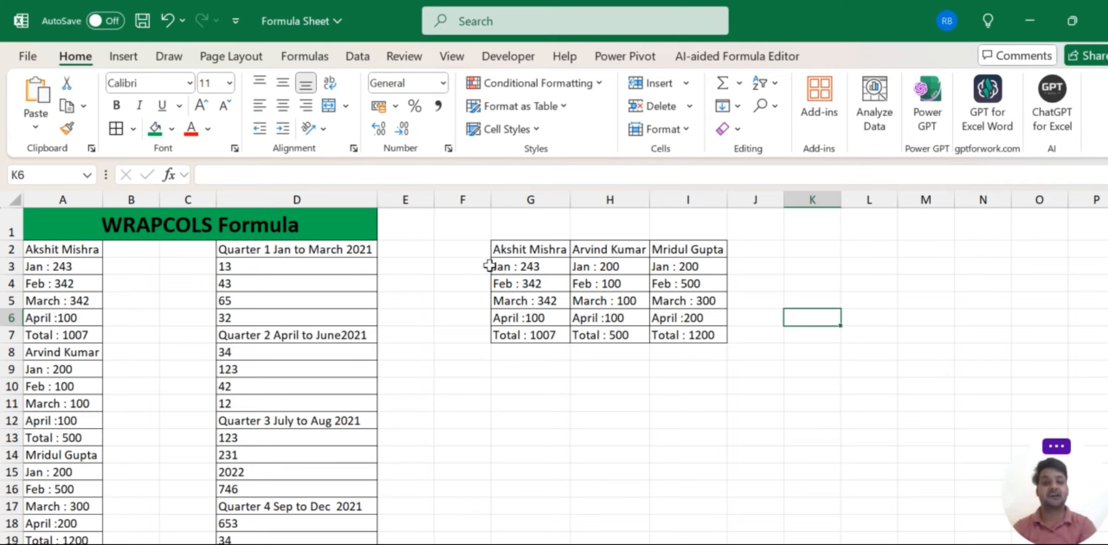
Make header G2:I2 bold, green-filled with white text, and widen columns G, H and I.
{"action": "left_click", "coordinate": [504, 250]}
{"action": "key", "text": "ctrl+shift+Right"}
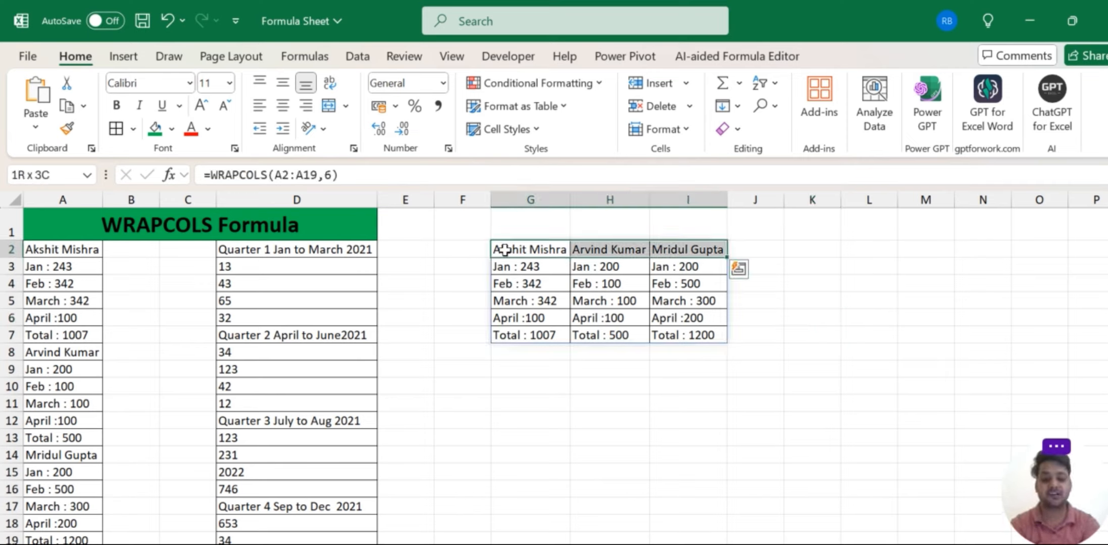
{"action": "key", "text": "ctrl+b"}
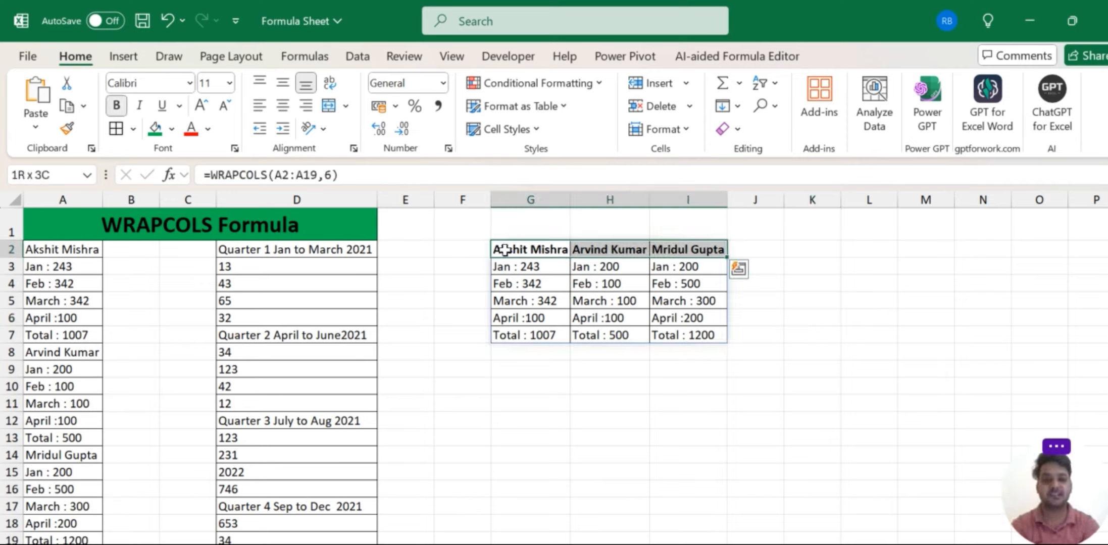
{"action": "left_click", "coordinate": [152, 128]}
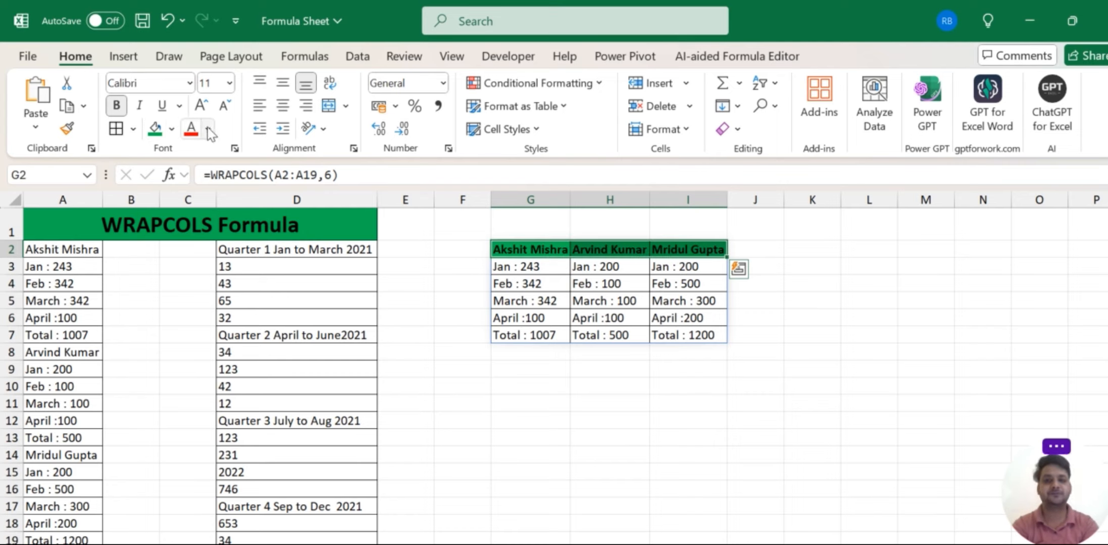
{"action": "left_click", "coordinate": [207, 129]}
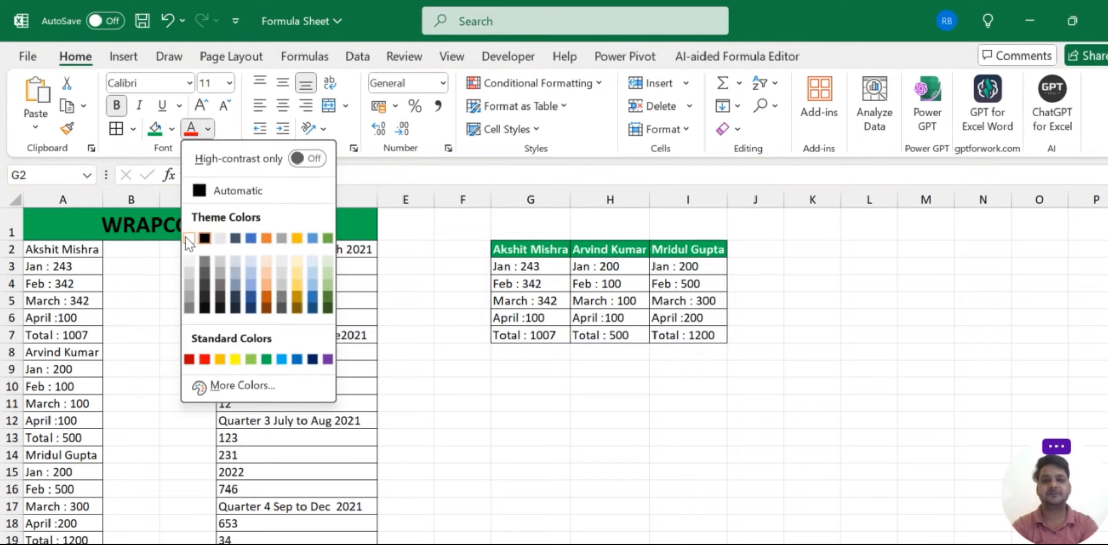
{"action": "left_click", "coordinate": [189, 240]}
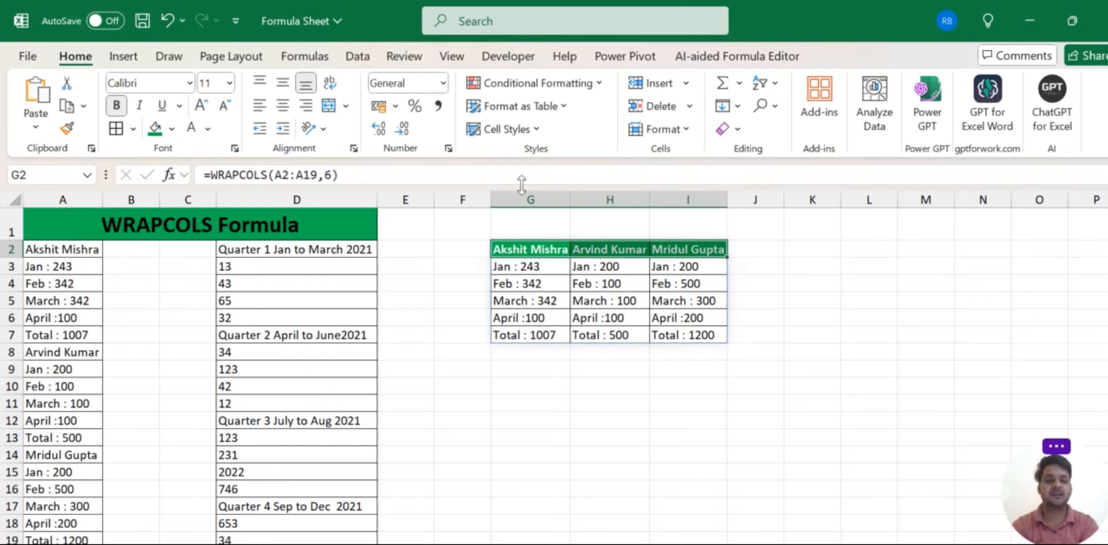
{"action": "left_click_drag", "start_coordinate": [570, 200], "coordinate": [589, 201]}
{"action": "left_click_drag", "start_coordinate": [664, 201], "coordinate": [688, 200]}
{"action": "left_click_drag", "start_coordinate": [766, 200], "coordinate": [791, 204]}
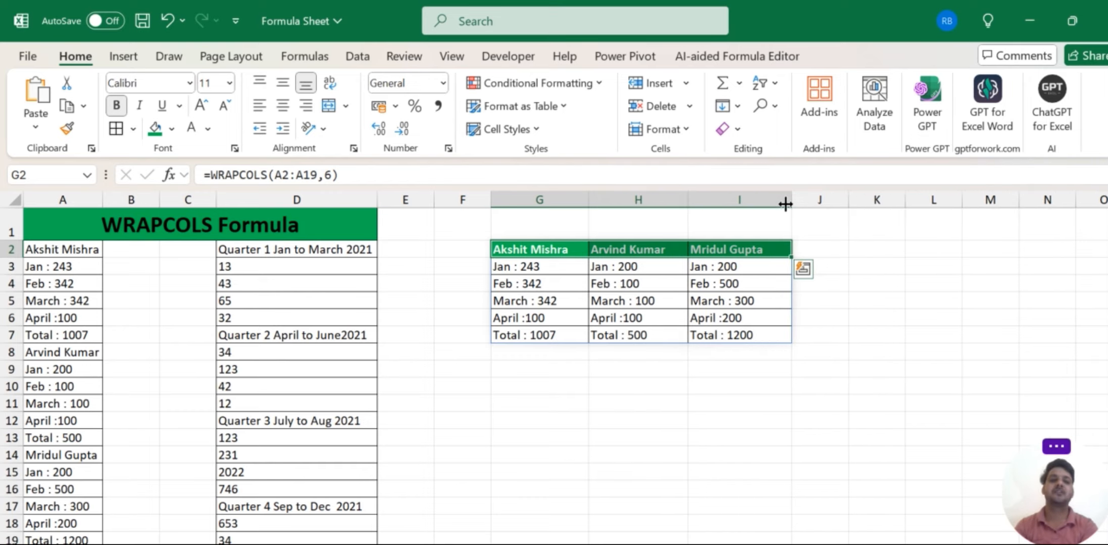
Narrow column J.
{"action": "left_click", "coordinate": [841, 385]}
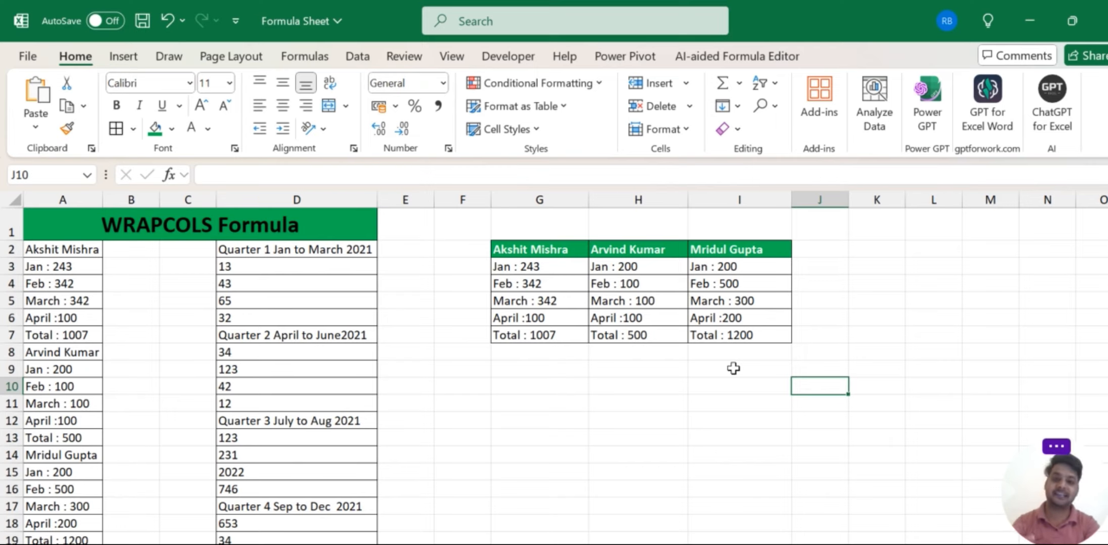
{"action": "scroll", "coordinate": [733, 369], "scroll_direction": "right", "scroll_amount": 1}
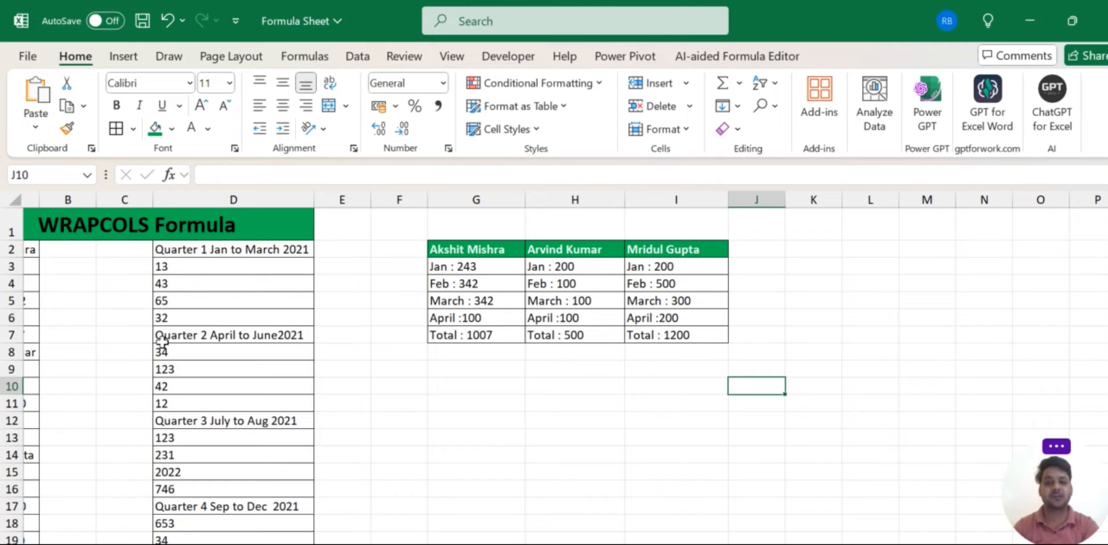
{"action": "scroll", "coordinate": [298, 366], "scroll_direction": "down", "scroll_amount": 2}
{"action": "scroll", "coordinate": [298, 366], "scroll_direction": "down", "scroll_amount": 10}
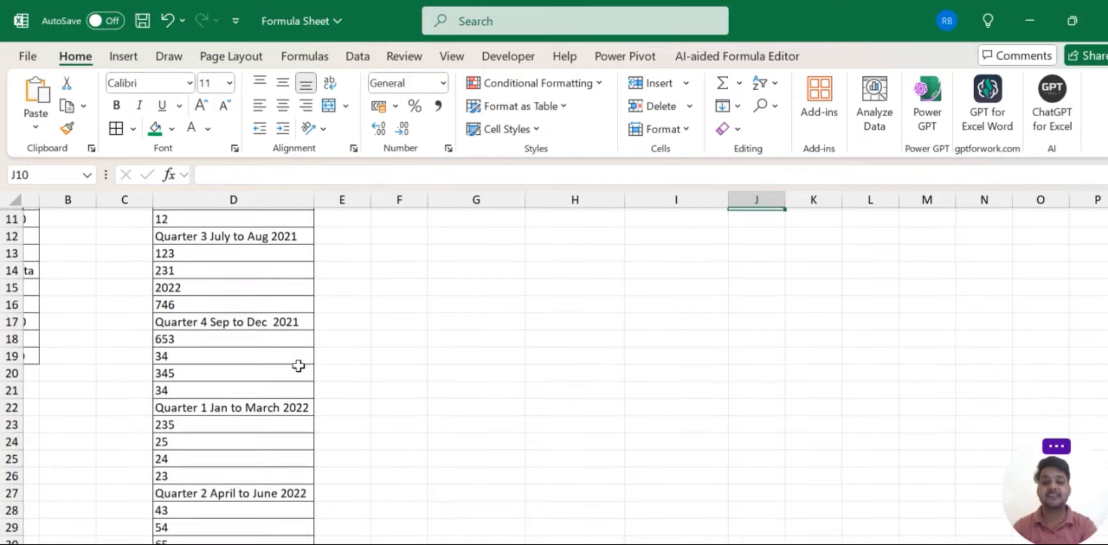
{"action": "scroll", "coordinate": [298, 365], "scroll_direction": "up", "scroll_amount": 3}
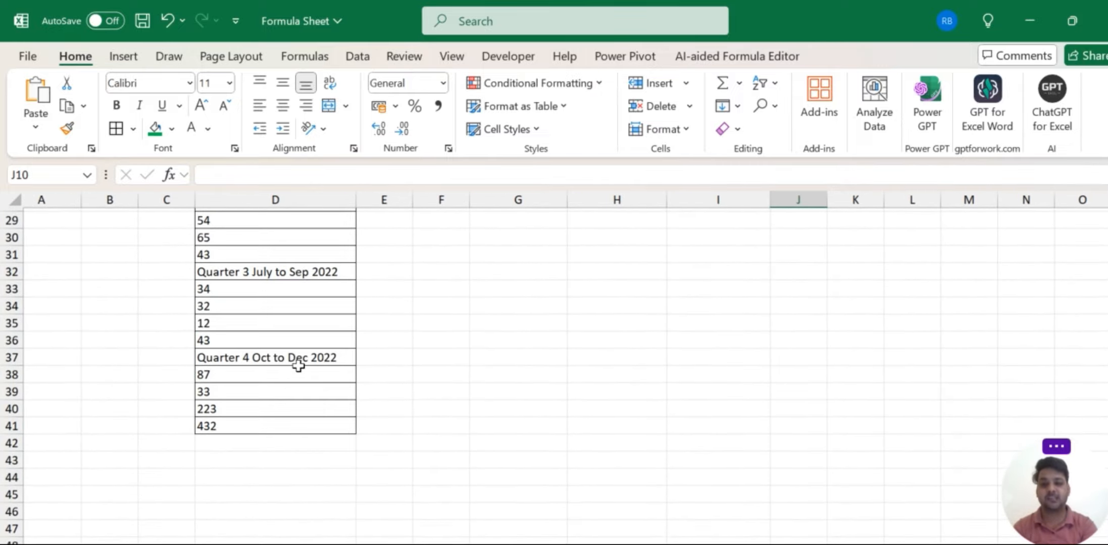
{"action": "scroll", "coordinate": [298, 366], "scroll_direction": "up", "scroll_amount": 9}
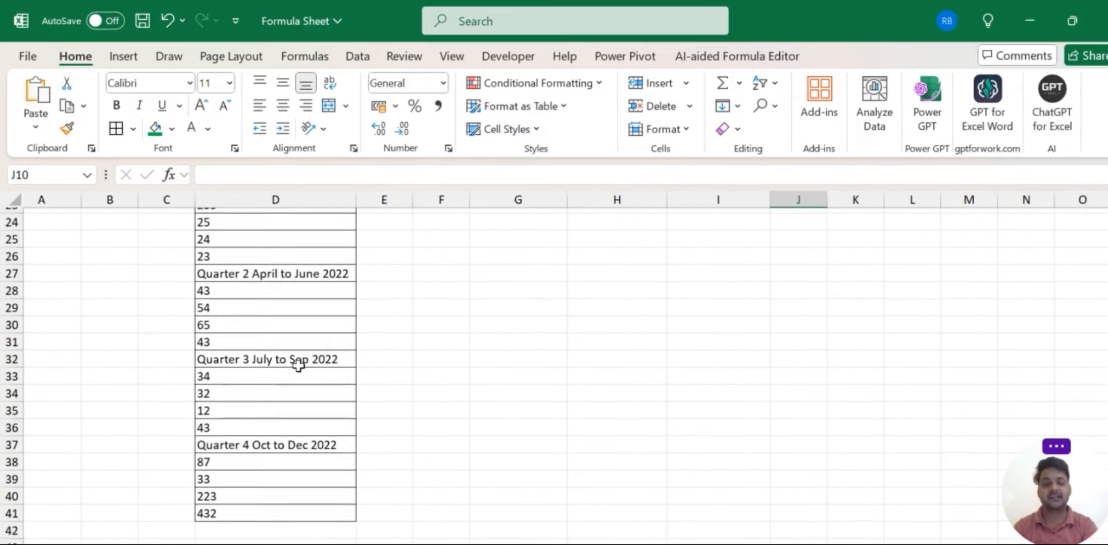
{"action": "scroll", "coordinate": [298, 366], "scroll_direction": "up", "scroll_amount": 2}
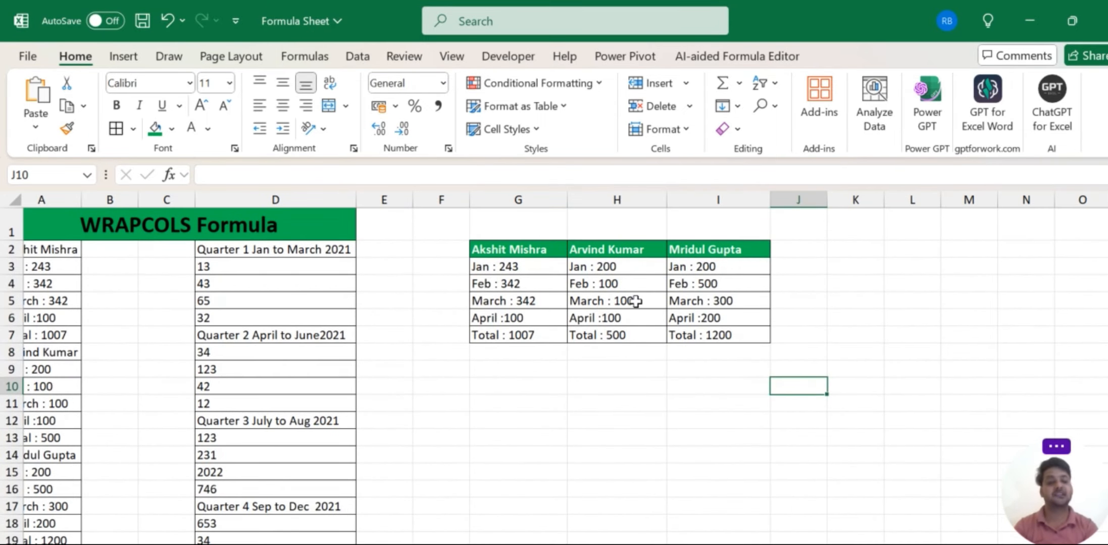
{"action": "scroll", "coordinate": [635, 301], "scroll_direction": "right", "scroll_amount": 2}
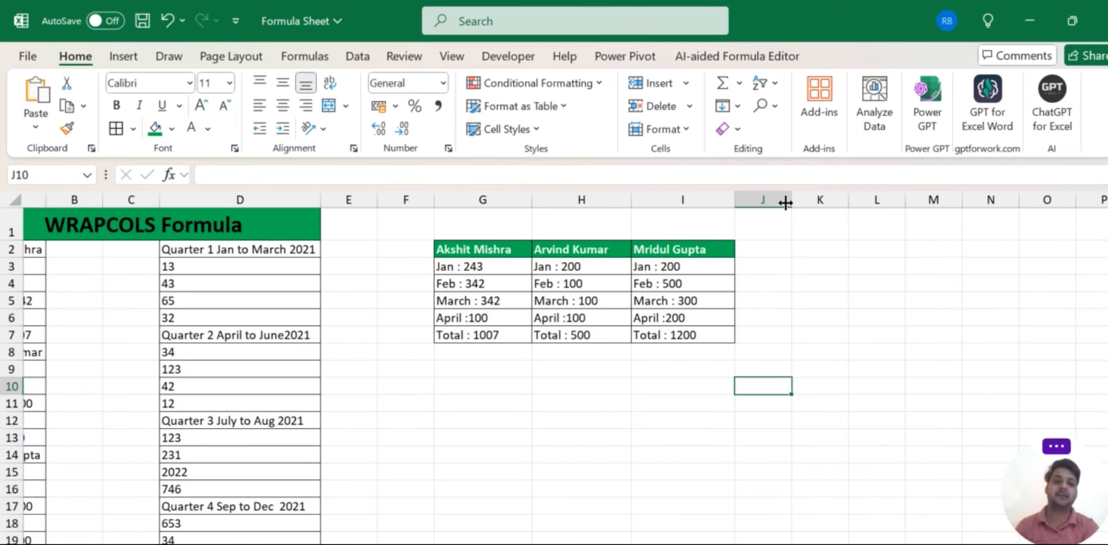
{"action": "left_click_drag", "start_coordinate": [792, 200], "coordinate": [781, 200]}
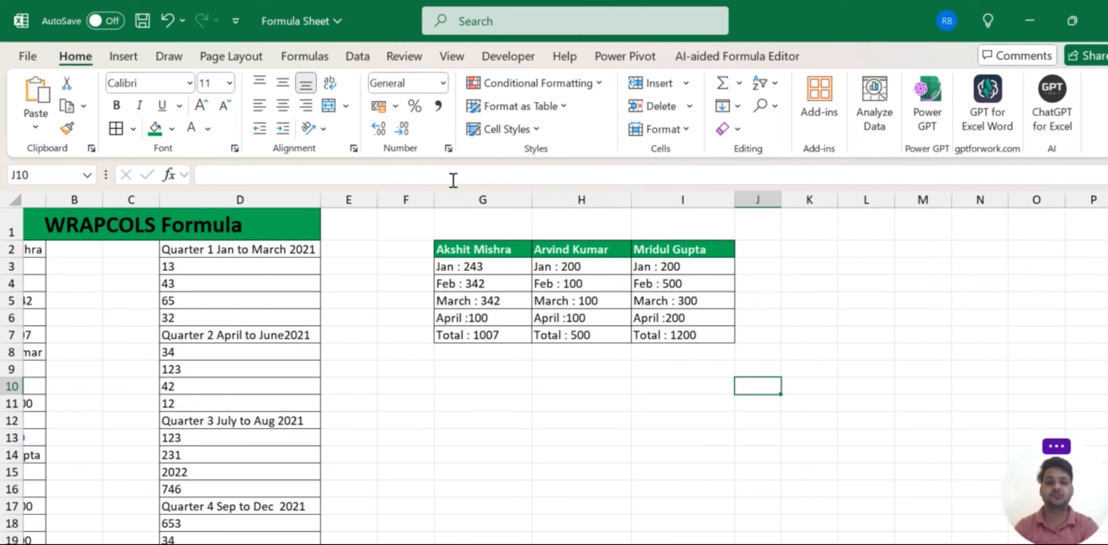
Delete the empty column F and narrow column I.
{"action": "left_click", "coordinate": [409, 191]}
{"action": "key", "text": "ctrl+minus"}
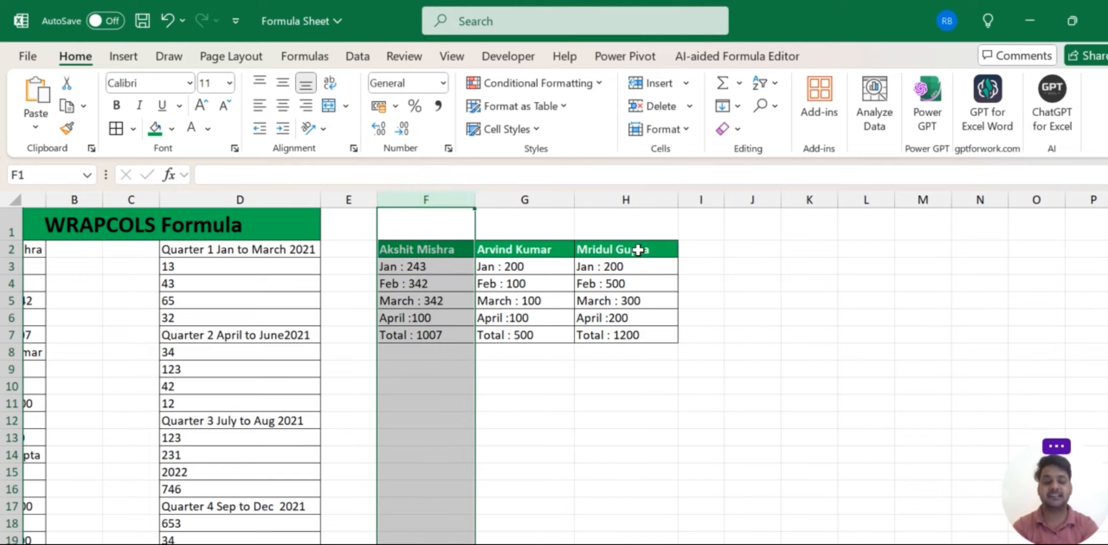
{"action": "left_click", "coordinate": [746, 252]}
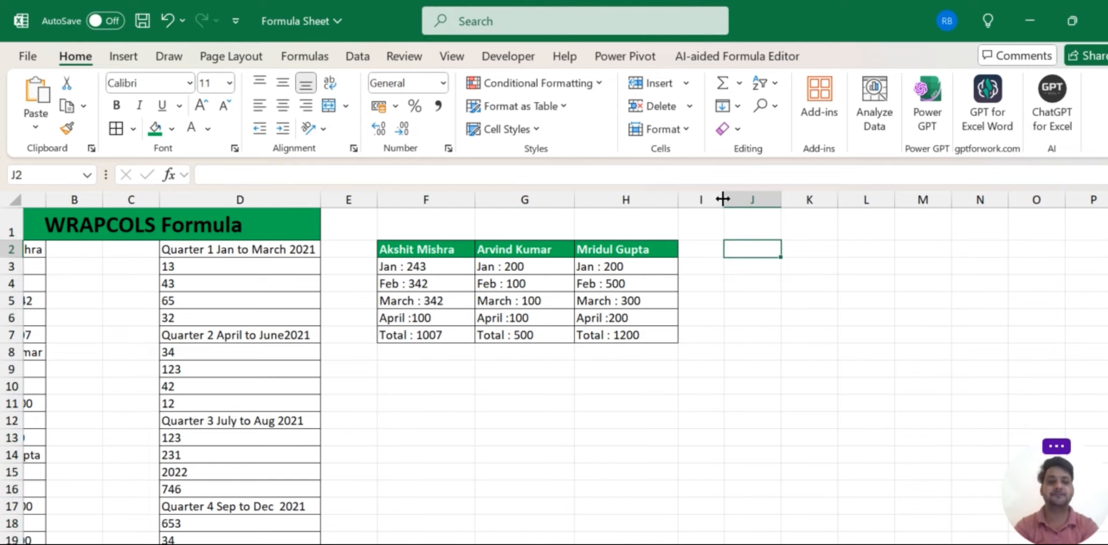
{"action": "left_click_drag", "start_coordinate": [723, 199], "coordinate": [699, 199]}
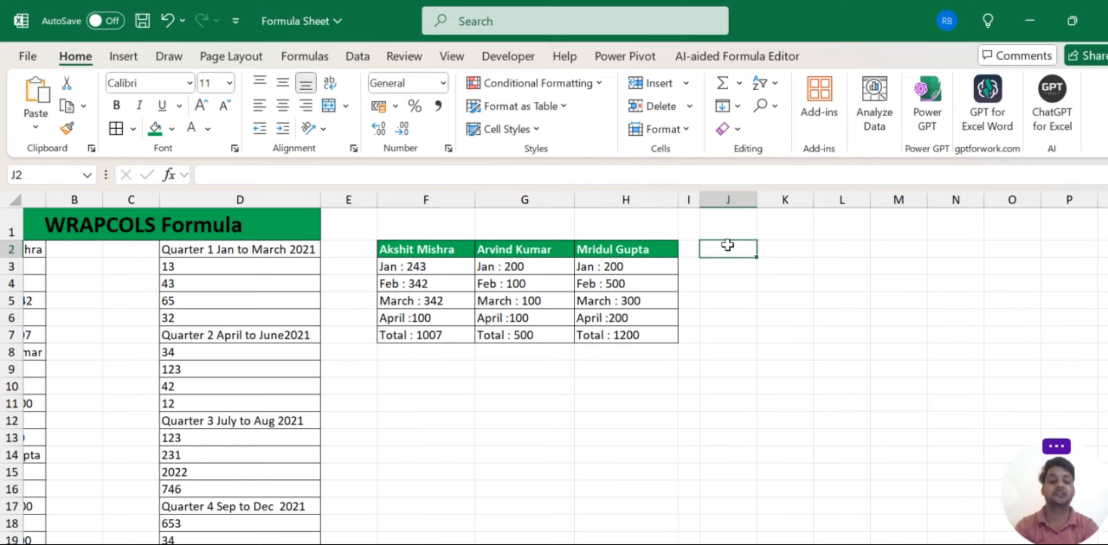
Start =WRAPCOLS(D2:D41, in J2 using the quarterly list as the source.
{"action": "type", "text": "="}
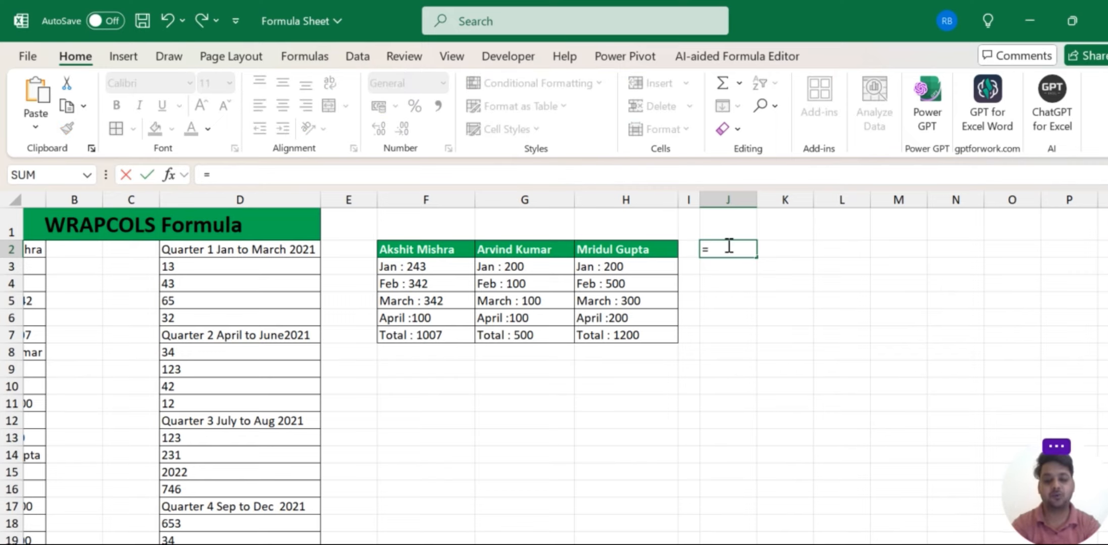
{"action": "type", "text": "wra"}
{"action": "key", "text": "Tab"}
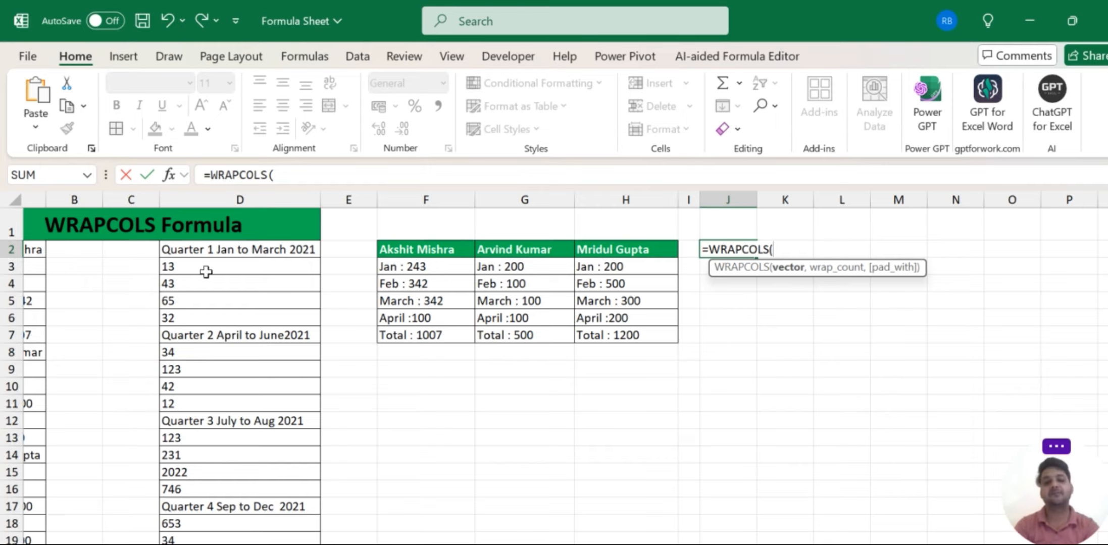
{"action": "left_click_drag", "start_coordinate": [172, 249], "coordinate": [220, 508]}
{"action": "scroll", "coordinate": [567, 470], "scroll_direction": "up", "scroll_amount": 8}
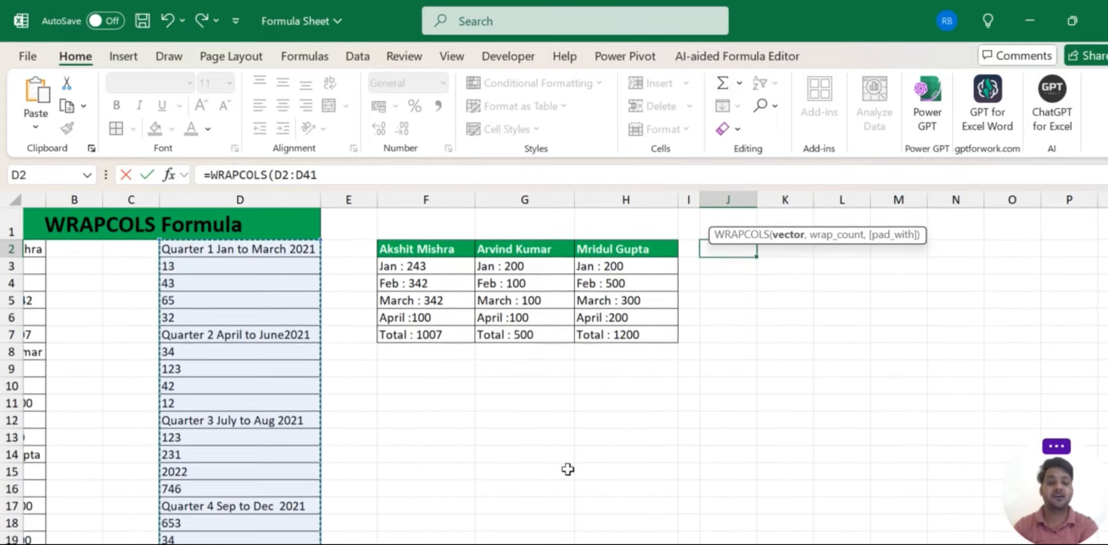
{"action": "type", "text": ",5"}
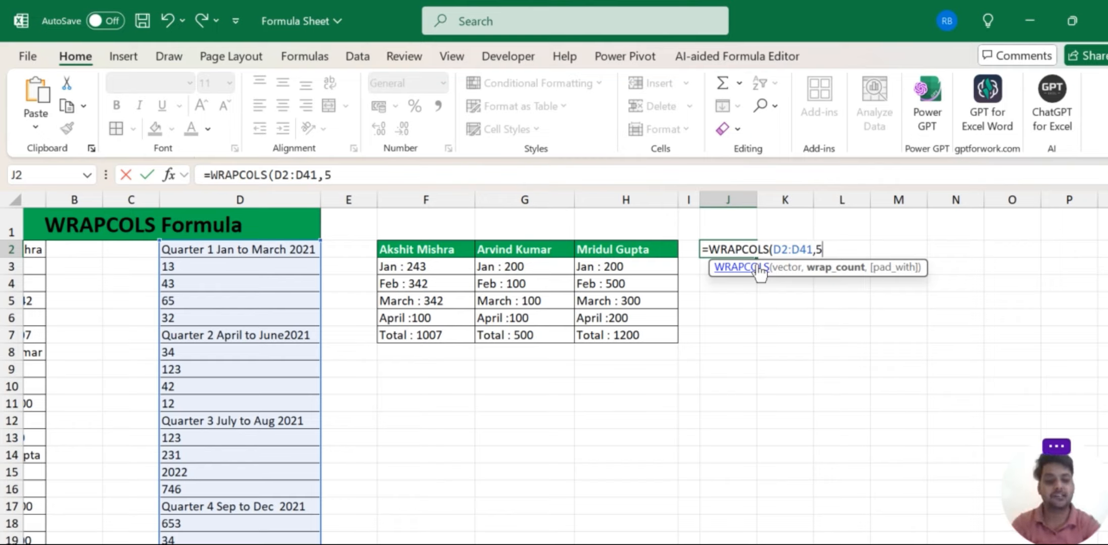
Close the formula as =WRAPCOLS(D2:D41,5) and auto-fit columns J through R.
{"action": "type", "text": ")"}
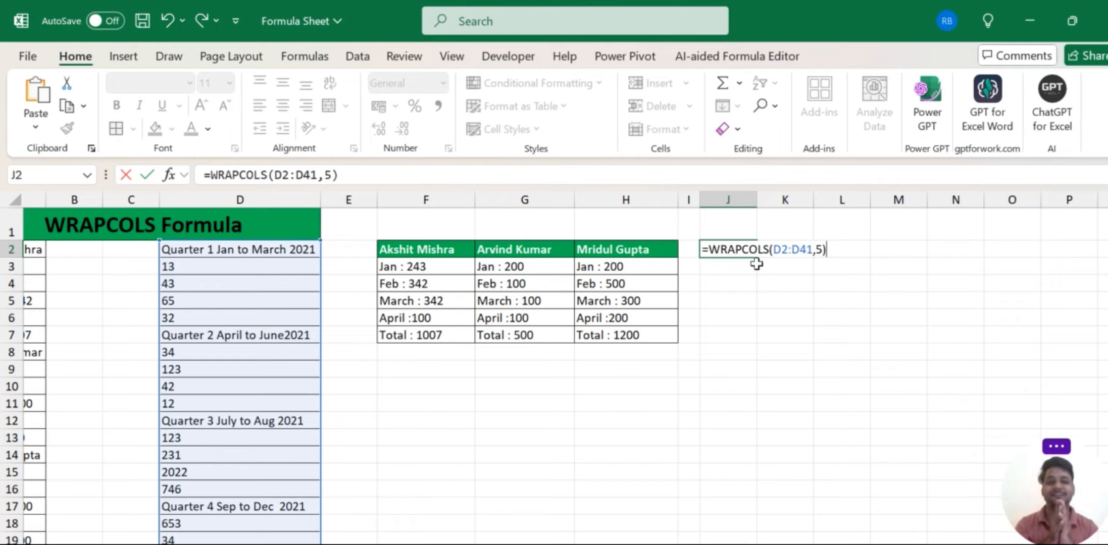
{"action": "key", "text": "Return"}
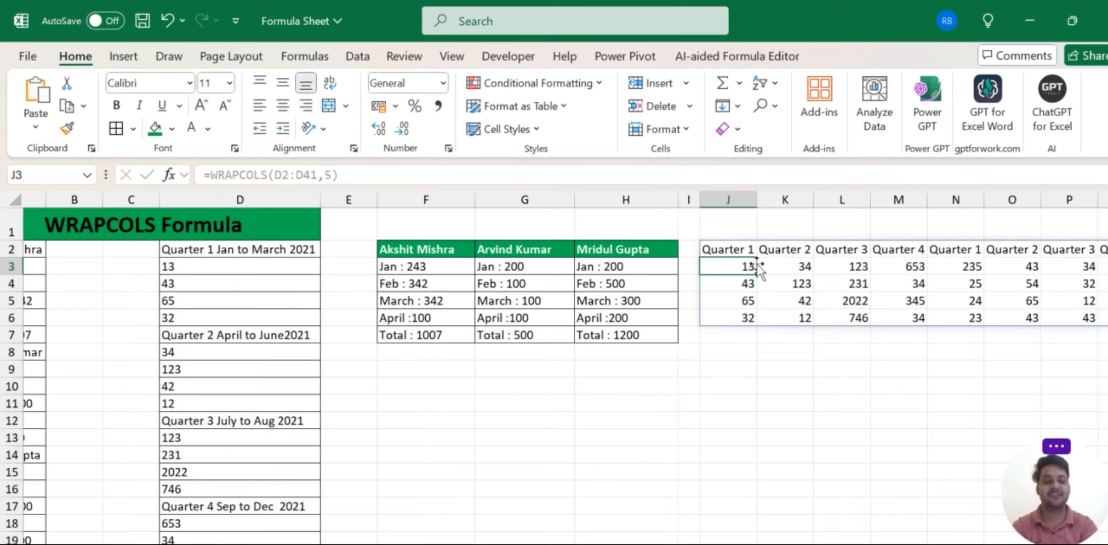
{"action": "scroll", "coordinate": [759, 268], "scroll_direction": "right", "scroll_amount": 5}
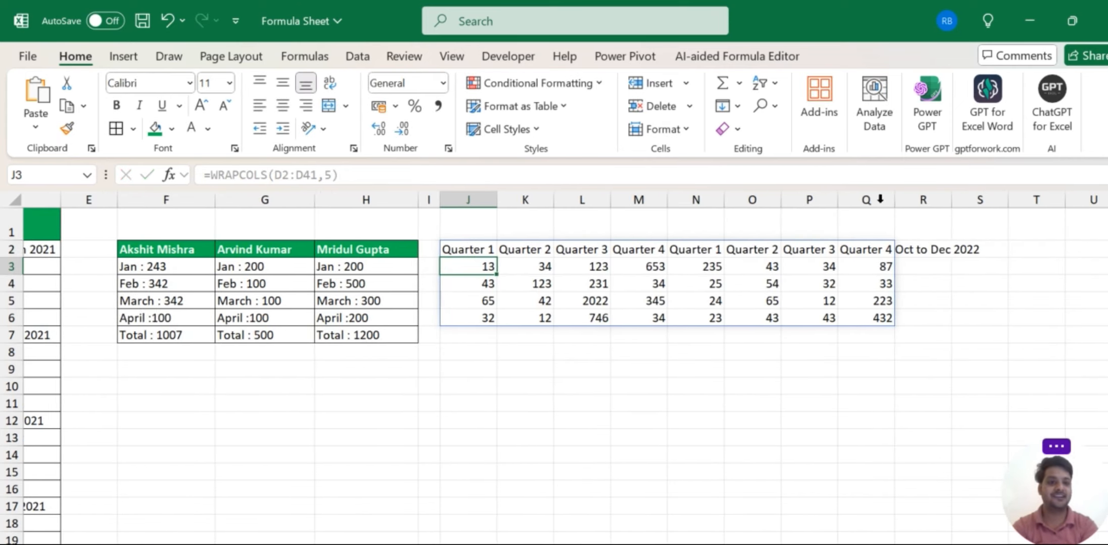
{"action": "left_click_drag", "start_coordinate": [477, 196], "coordinate": [903, 247]}
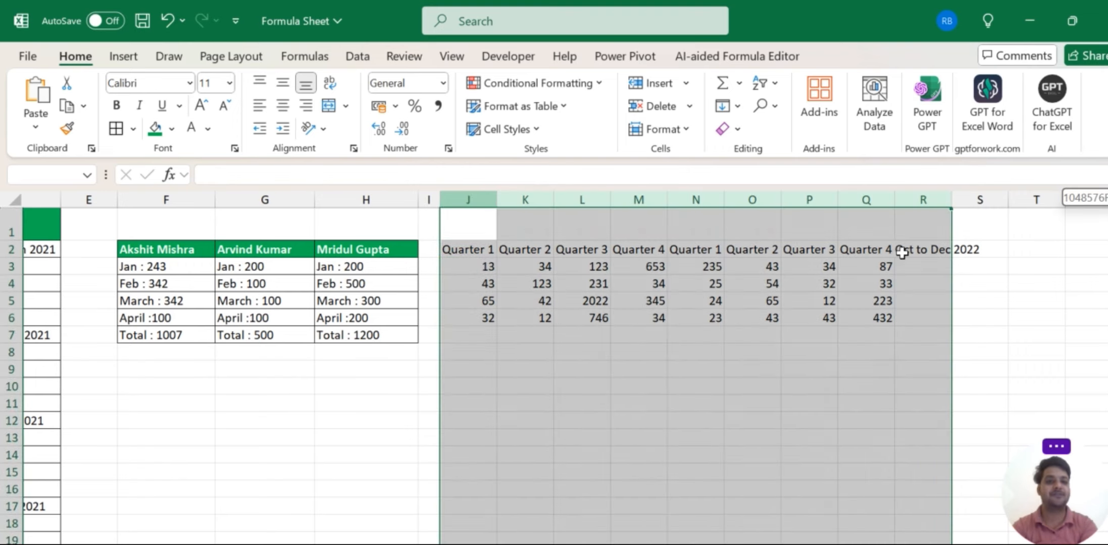
{"action": "double_click", "coordinate": [834, 193]}
{"action": "scroll", "coordinate": [803, 276], "scroll_direction": "right", "scroll_amount": 3}
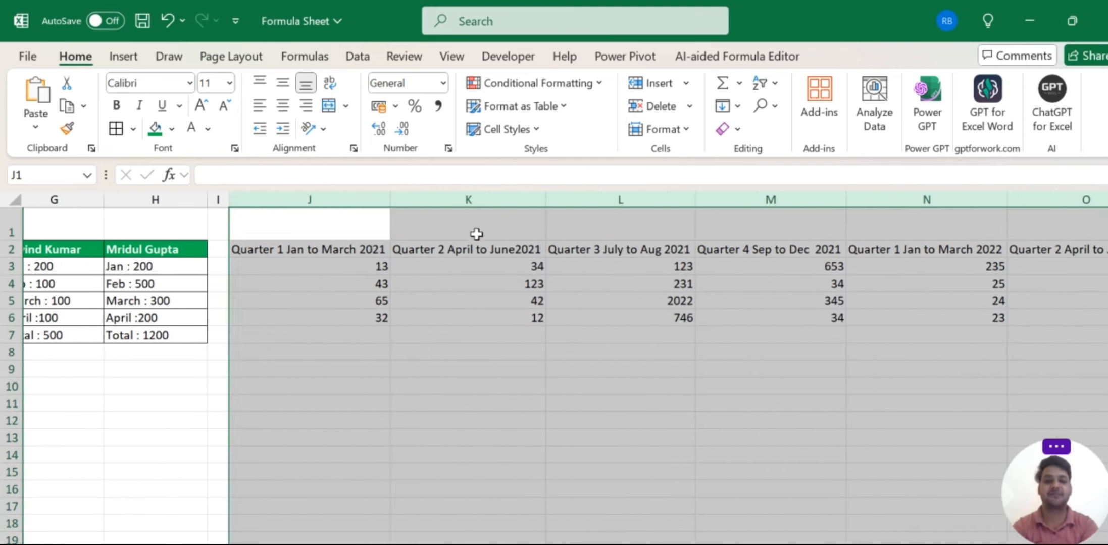
Left-align the whole spilled quarterly range starting at J2.
{"action": "left_click", "coordinate": [359, 246]}
{"action": "key", "text": "ctrl+a"}
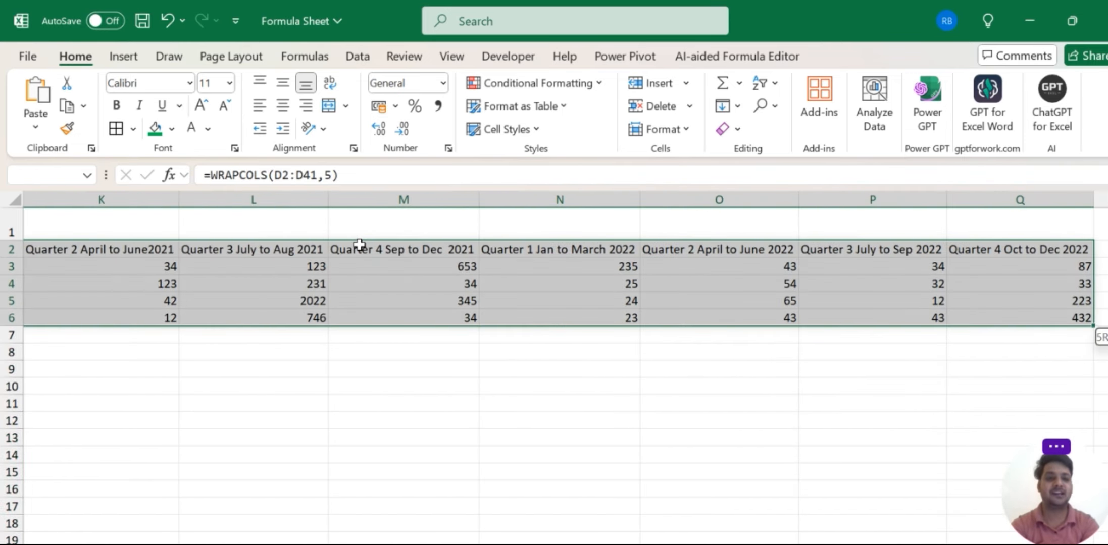
{"action": "scroll", "coordinate": [359, 246], "scroll_direction": "left", "scroll_amount": 5}
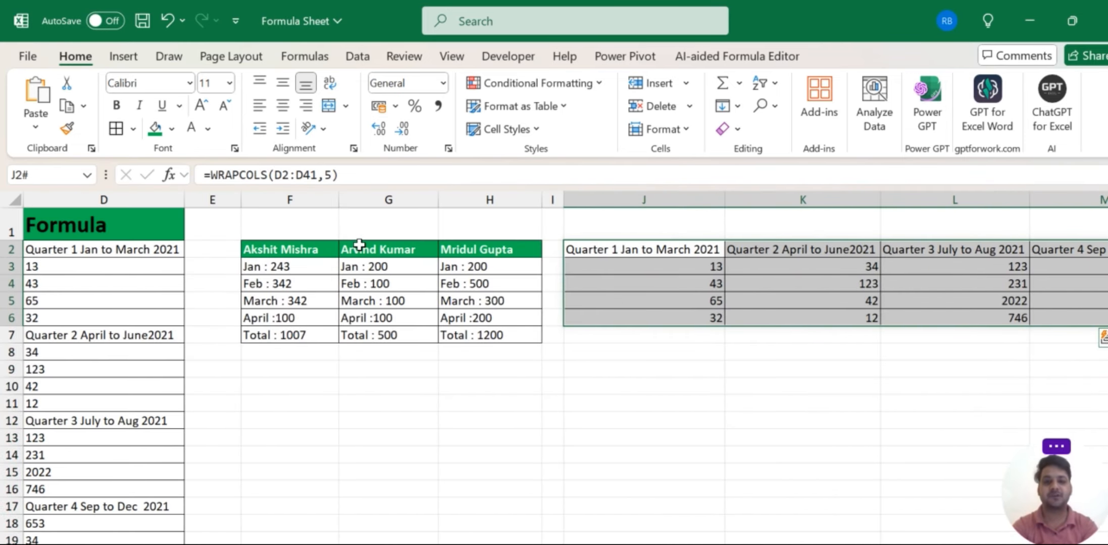
{"action": "key", "text": "alt+h"}
{"action": "key", "text": "a"}
{"action": "key", "text": "l"}
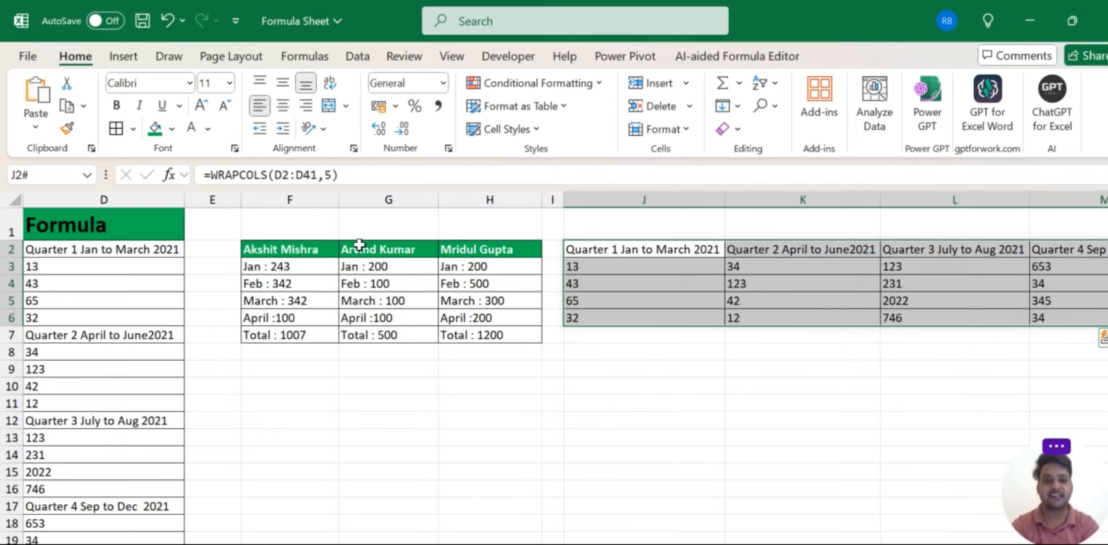
{"action": "scroll", "coordinate": [615, 378], "scroll_direction": "right", "scroll_amount": 8}
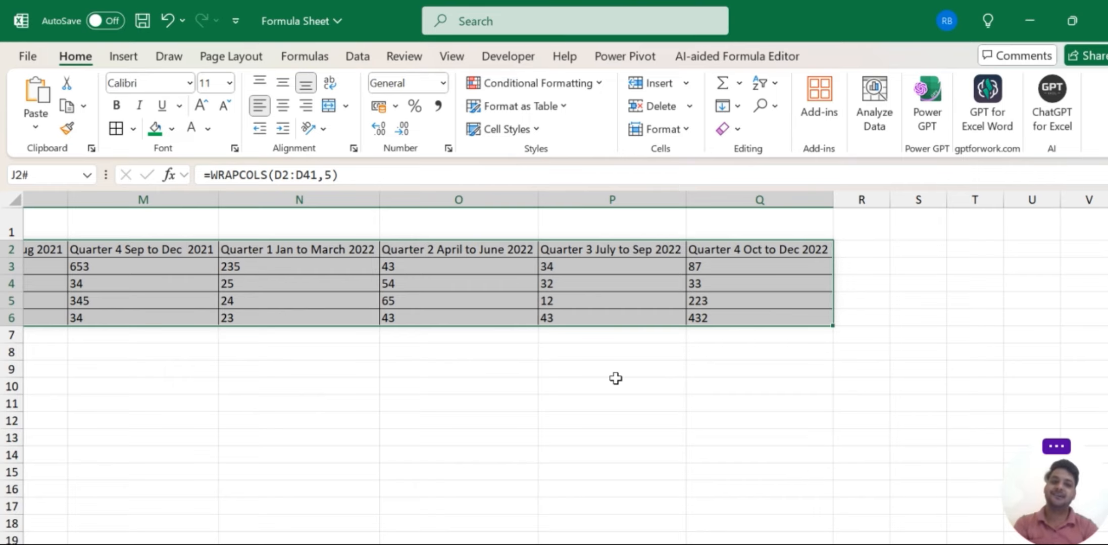
{"action": "scroll", "coordinate": [615, 378], "scroll_direction": "left", "scroll_amount": 6}
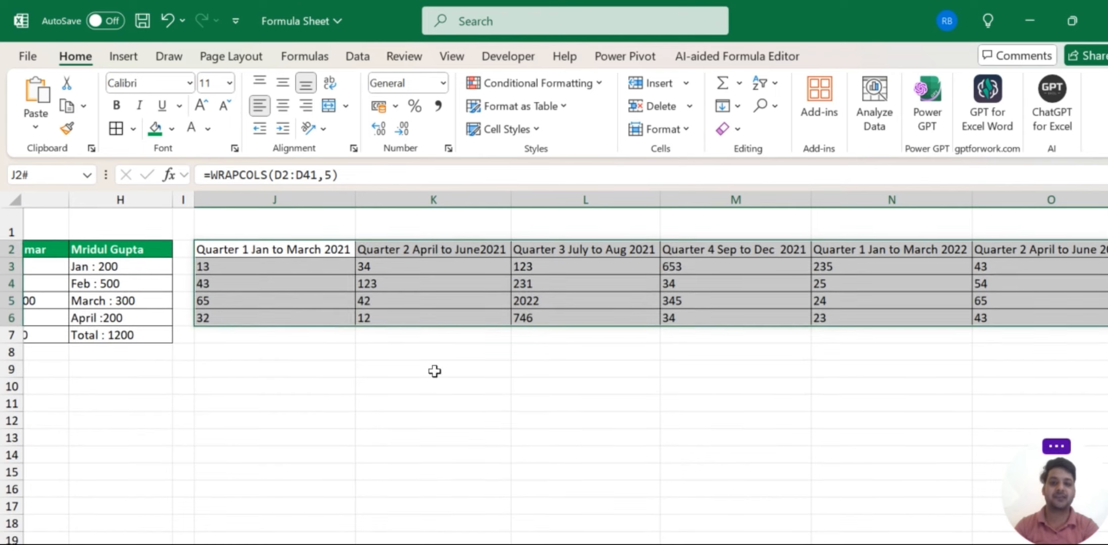
{"action": "left_click", "coordinate": [436, 371]}
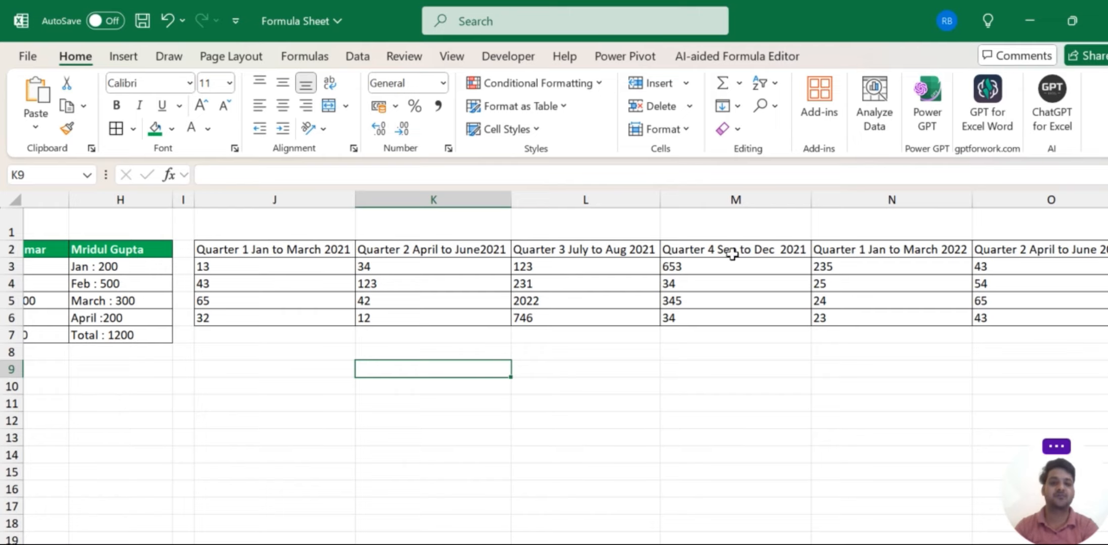
{"action": "left_click", "coordinate": [258, 246]}
{"action": "key", "text": "ctrl+shift+Right"}
{"action": "key", "text": "ctrl+shift+Down"}
{"action": "scroll", "coordinate": [261, 244], "scroll_direction": "left", "scroll_amount": 5}
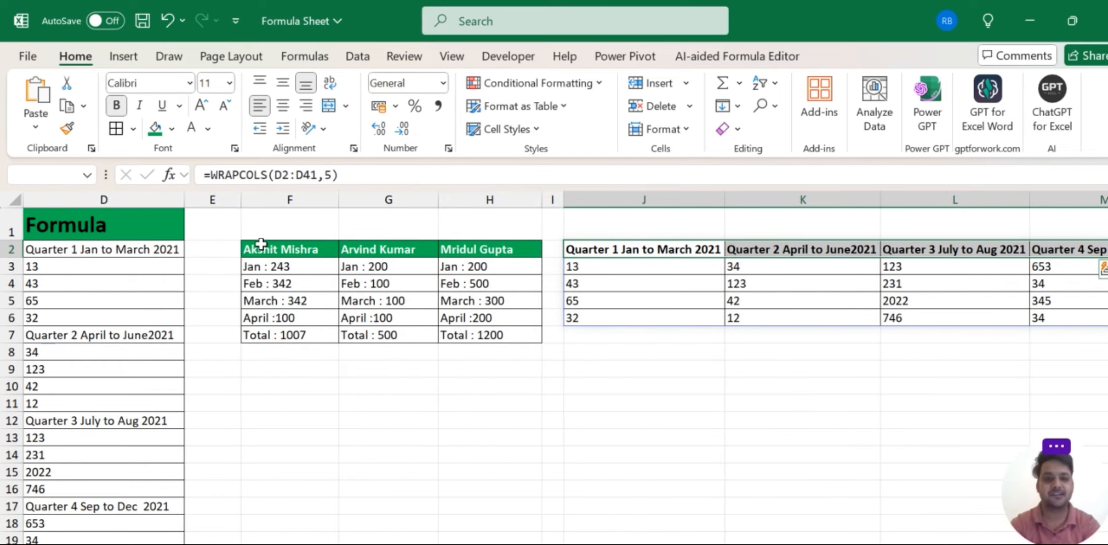
{"action": "key", "text": "Down"}
{"action": "key", "text": "Down"}
{"action": "key", "text": "Down"}
{"action": "key", "text": "Down"}
{"action": "key", "text": "Down"}
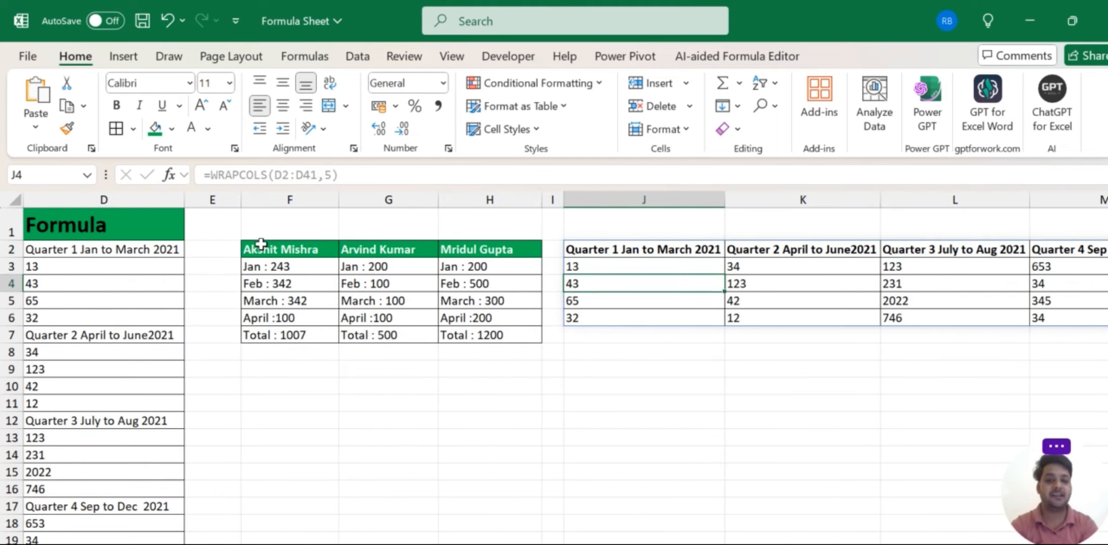
{"action": "key", "text": "shift+Right"}
{"action": "key", "text": "shift+Right"}
{"action": "key", "text": "shift+Right"}
{"action": "key", "text": "shift+Right"}
{"action": "key", "text": "shift+Right"}
{"action": "key", "text": "shift+Right"}
{"action": "key", "text": "shift+Right"}
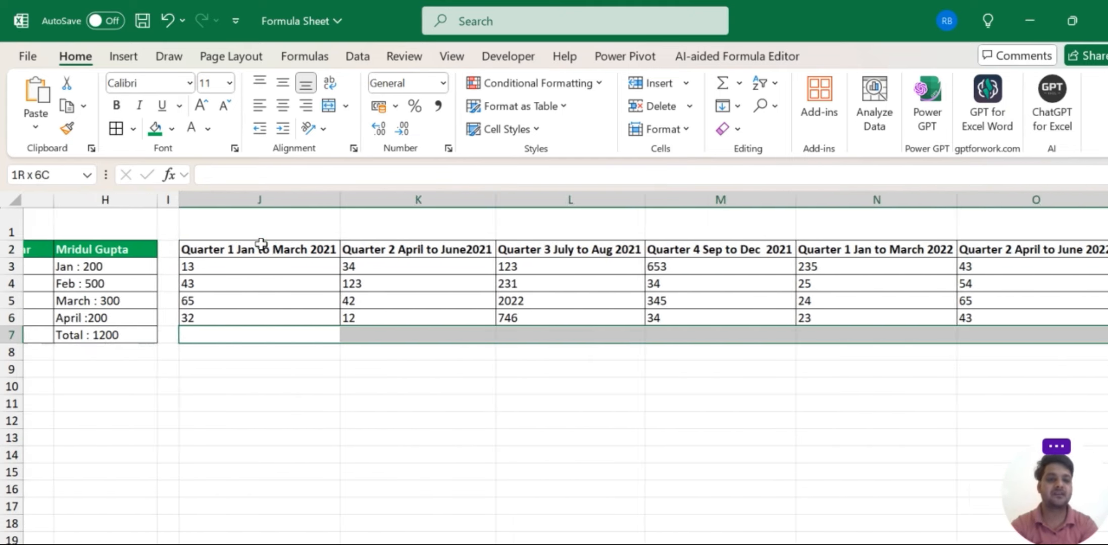
{"action": "key", "text": "alt"}
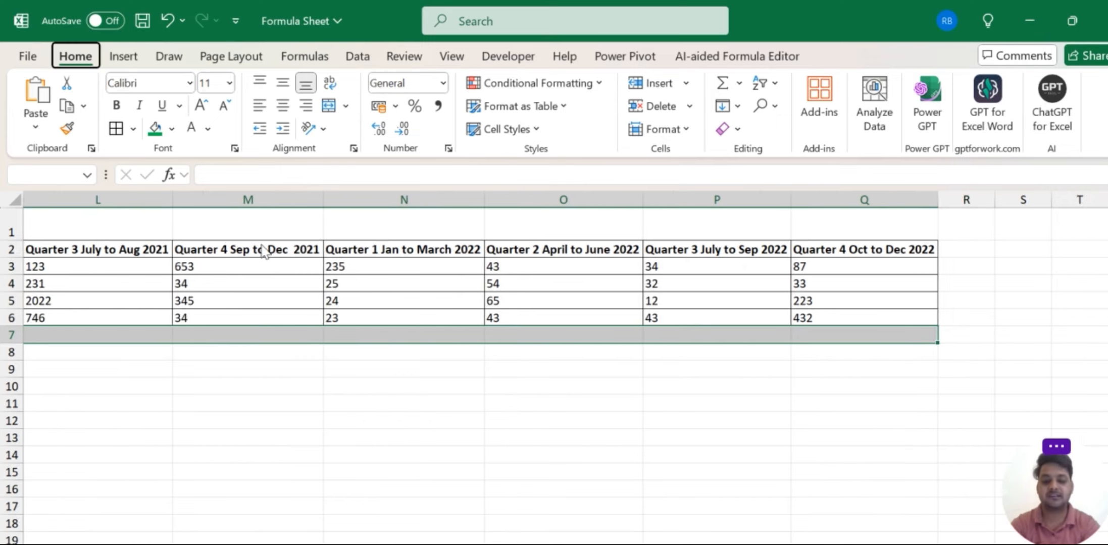
{"action": "key", "text": "ctrl+Page_Down"}
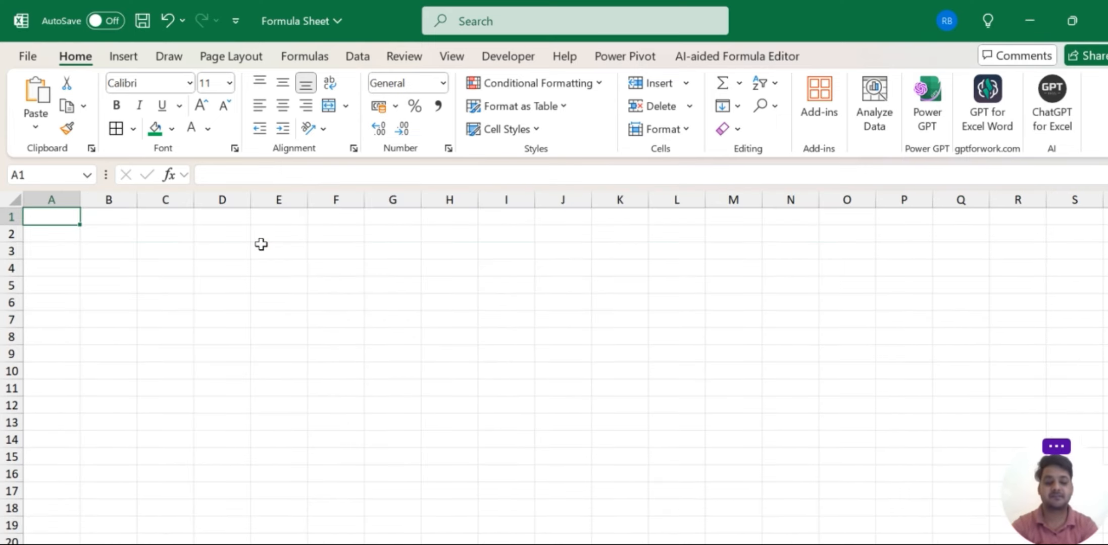
{"action": "key", "text": "ctrl+Page_Up"}
{"action": "key", "text": "Left"}
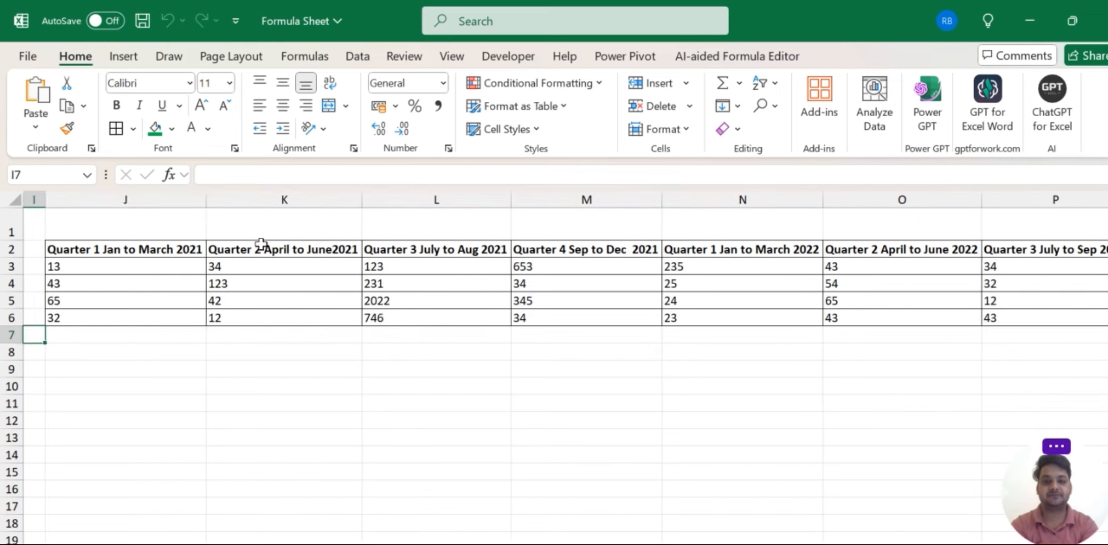
{"action": "key", "text": "Right"}
{"action": "key", "text": "Up"}
{"action": "key", "text": "Down"}
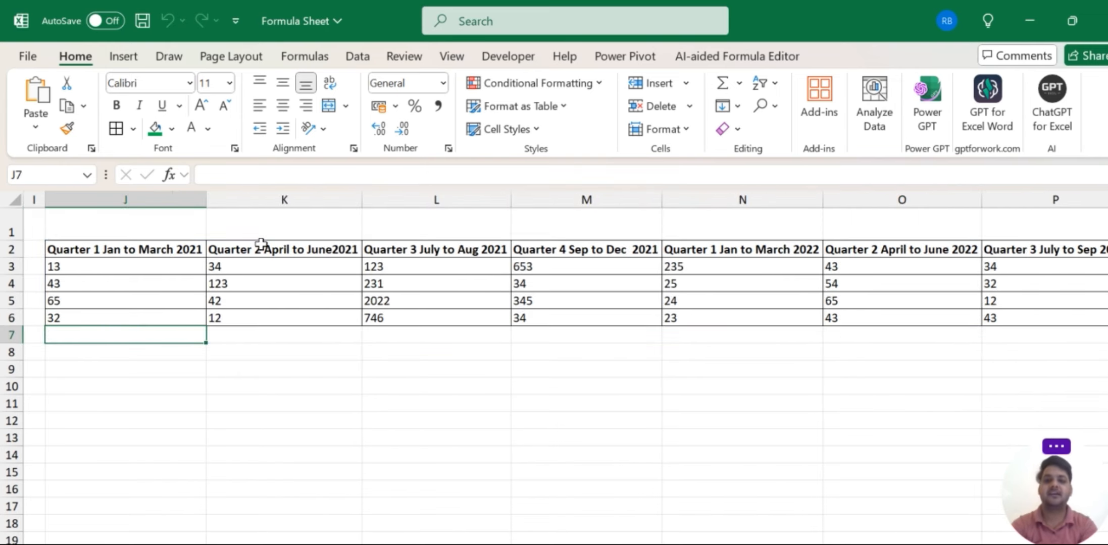
{"action": "key", "text": "Up"}
{"action": "key", "text": "Down"}
{"action": "key", "text": "Right"}
{"action": "key", "text": "Left"}
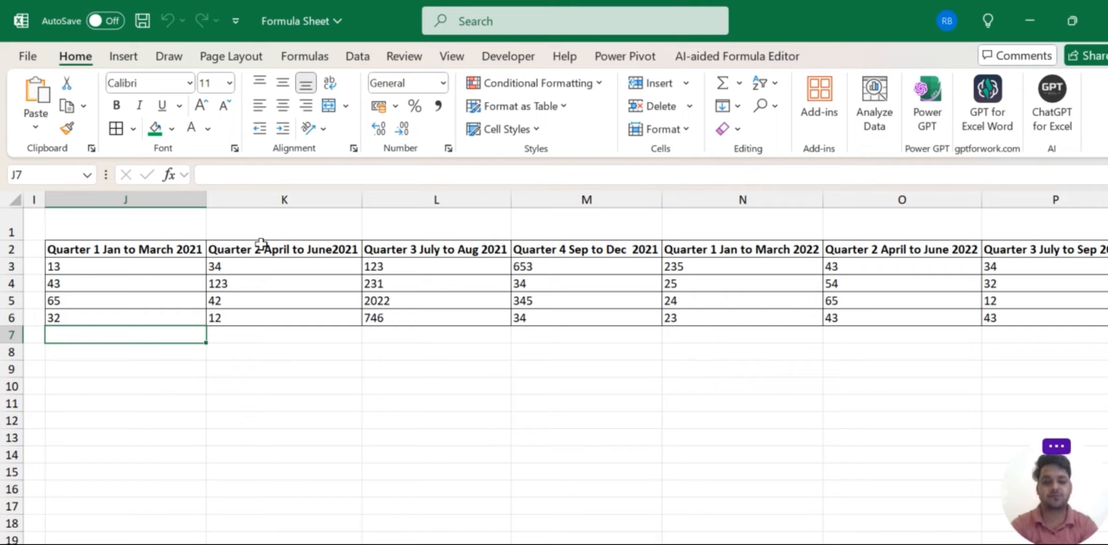
{"action": "key", "text": "Up"}
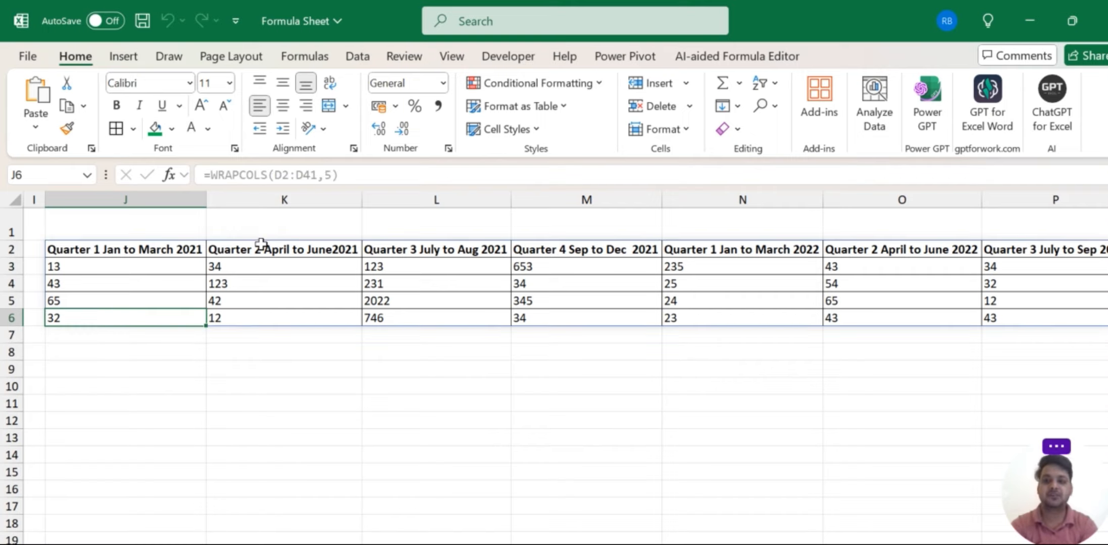
{"action": "key", "text": "Down"}
{"action": "key", "text": "alt"}
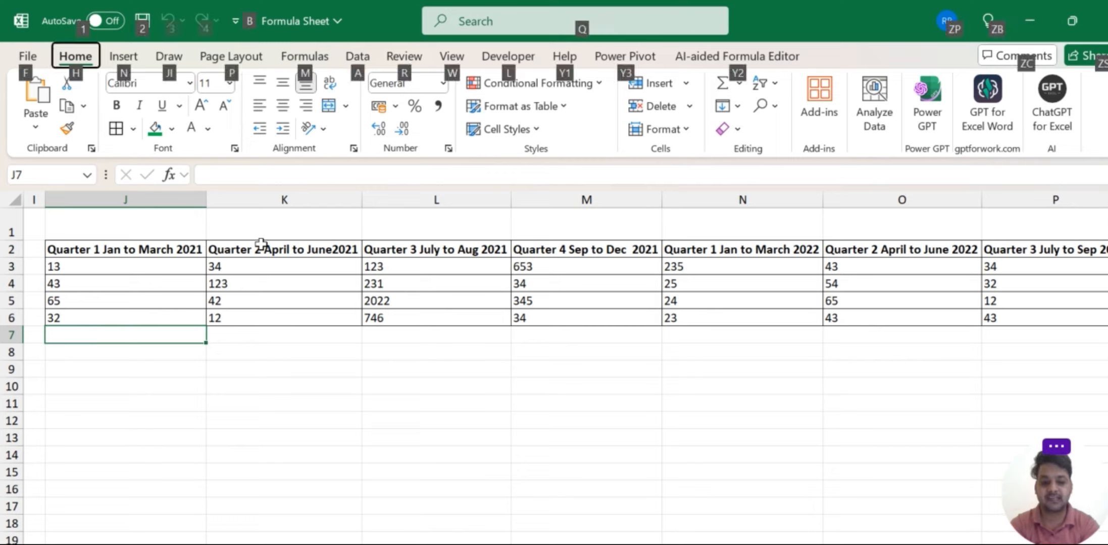
{"action": "key", "text": "h"}
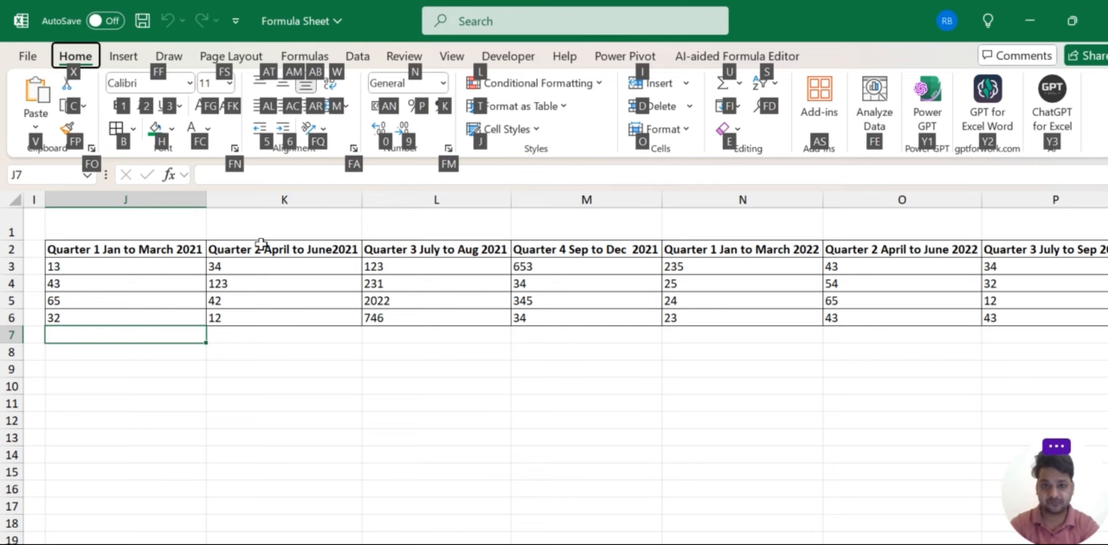
{"action": "key", "text": "Escape"}
{"action": "key", "text": "Escape"}
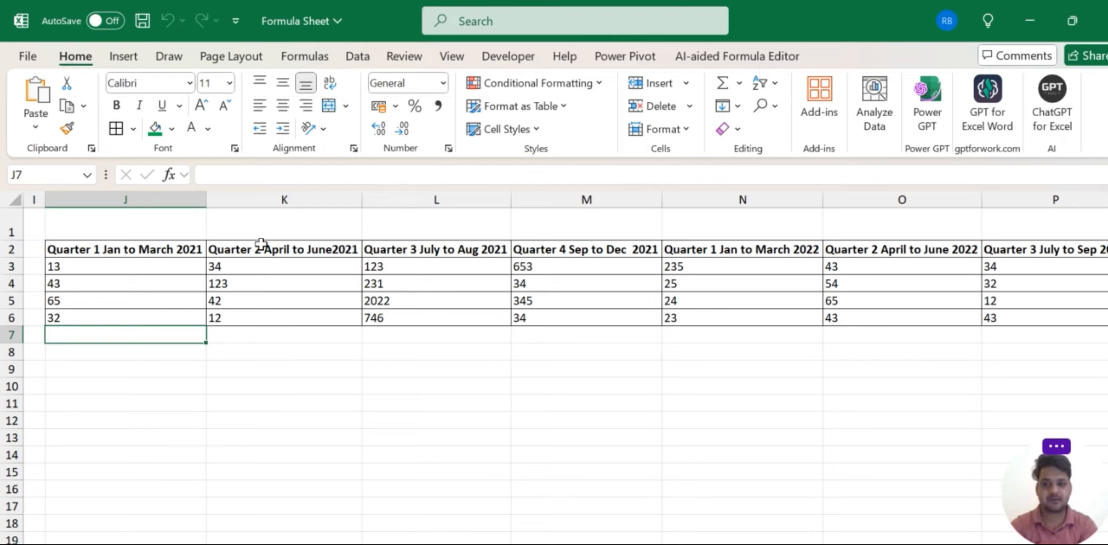
{"action": "key", "text": "Right"}
{"action": "key", "text": "Left"}
{"action": "key", "text": "Up"}
{"action": "key", "text": "Down"}
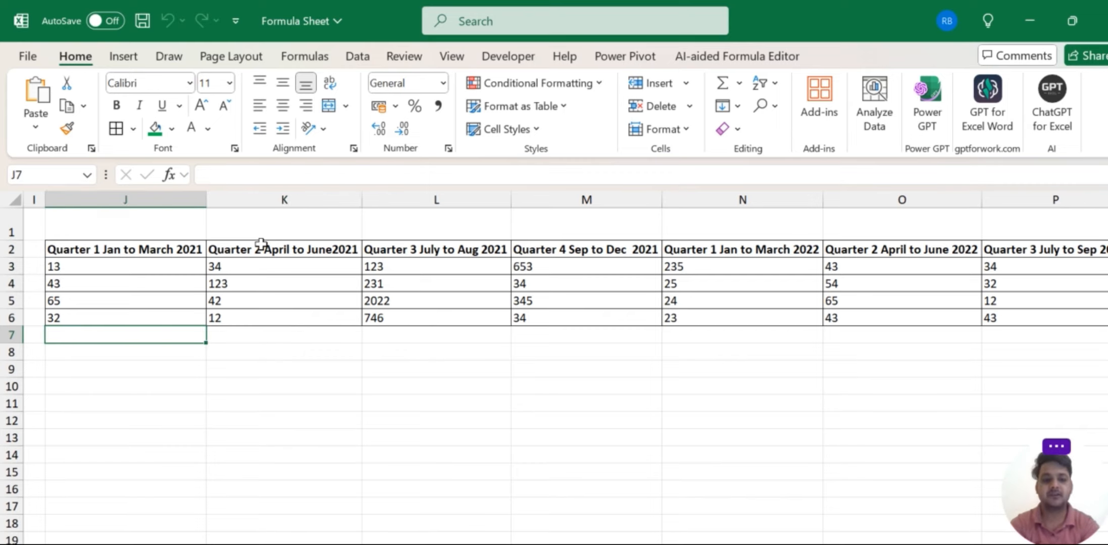
AutoSum J3:J6 into J7 (153) and fill the total across to Q7.
{"action": "type", "text": "=su"}
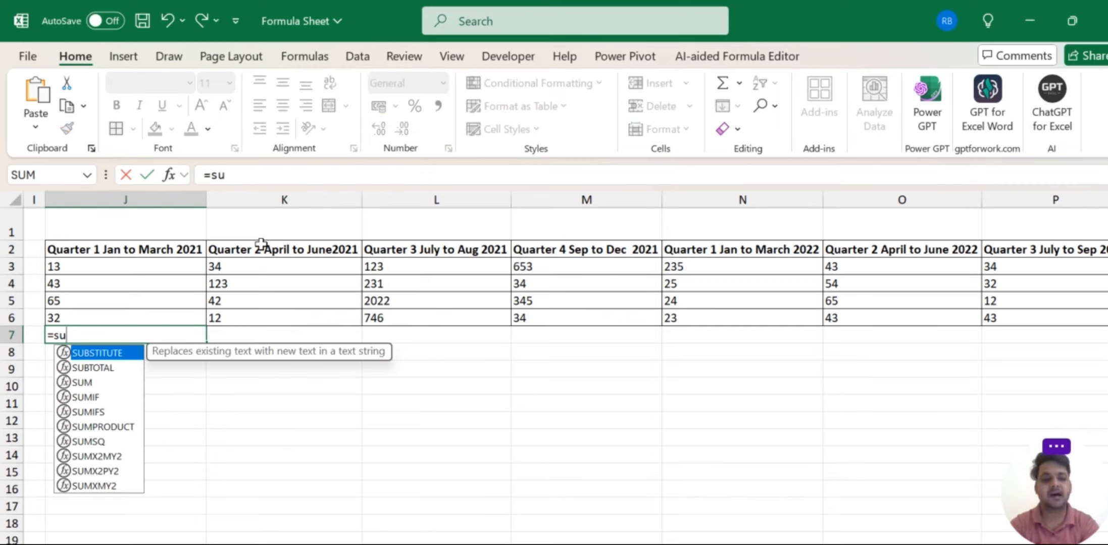
{"action": "key", "text": "Escape"}
{"action": "key", "text": "Escape"}
{"action": "key", "text": "Down"}
{"action": "key", "text": "Down"}
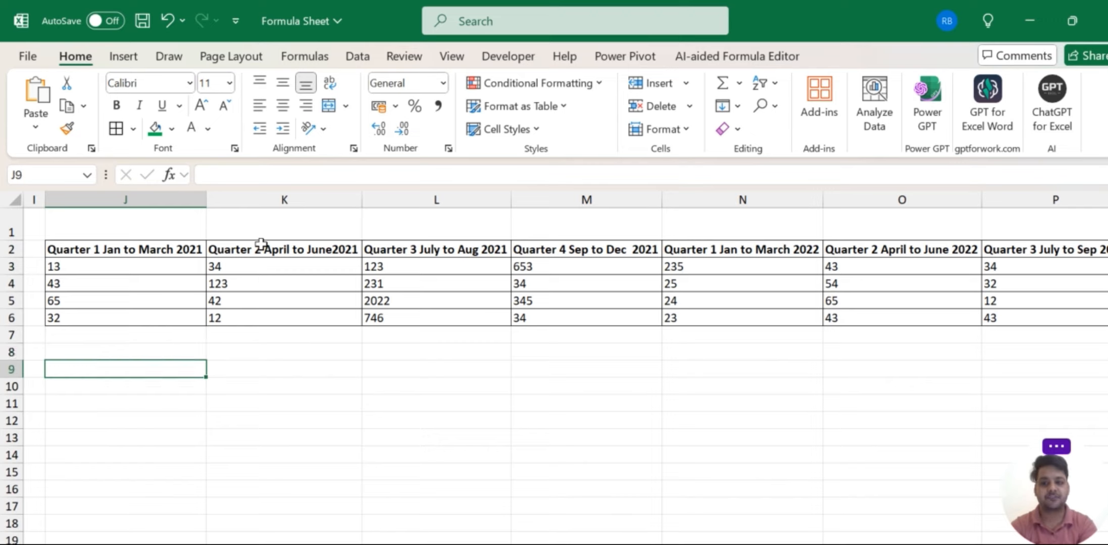
{"action": "key", "text": "Up"}
{"action": "key", "text": "Up"}
{"action": "key", "text": "alt+equal"}
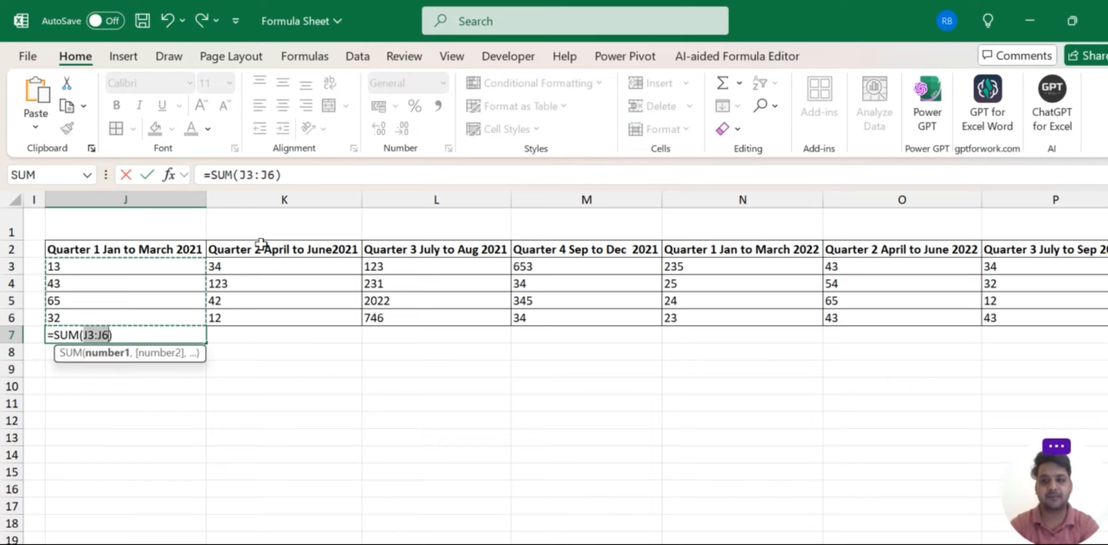
{"action": "key", "text": "Return"}
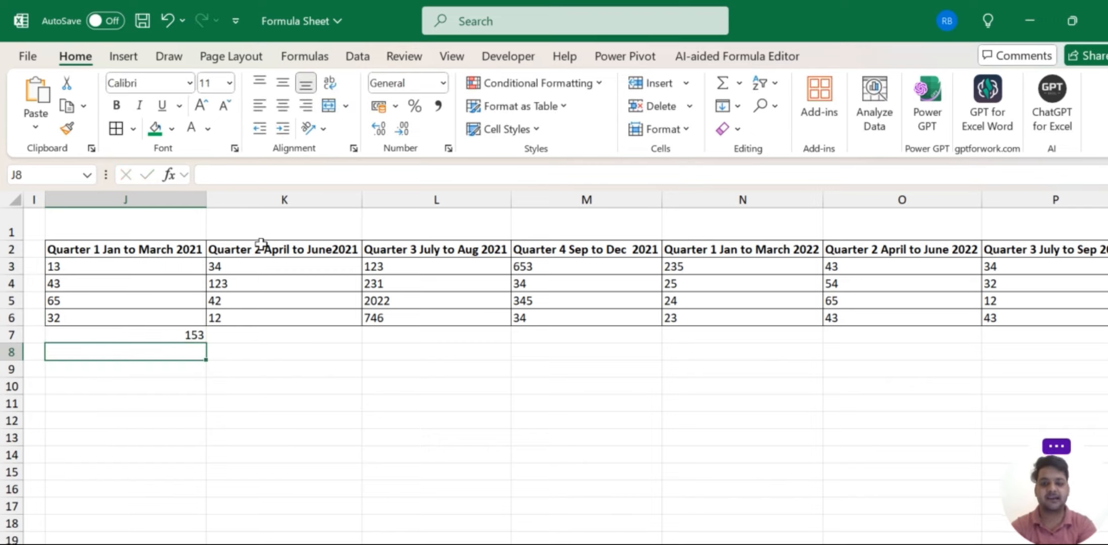
{"action": "key", "text": "Up"}
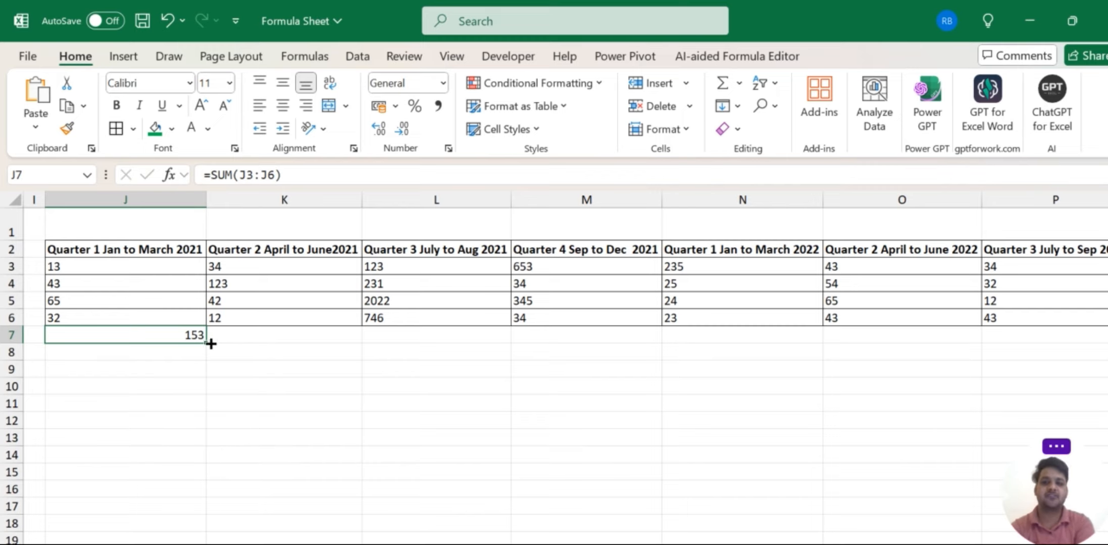
{"action": "left_click_drag", "start_coordinate": [211, 344], "coordinate": [909, 332]}
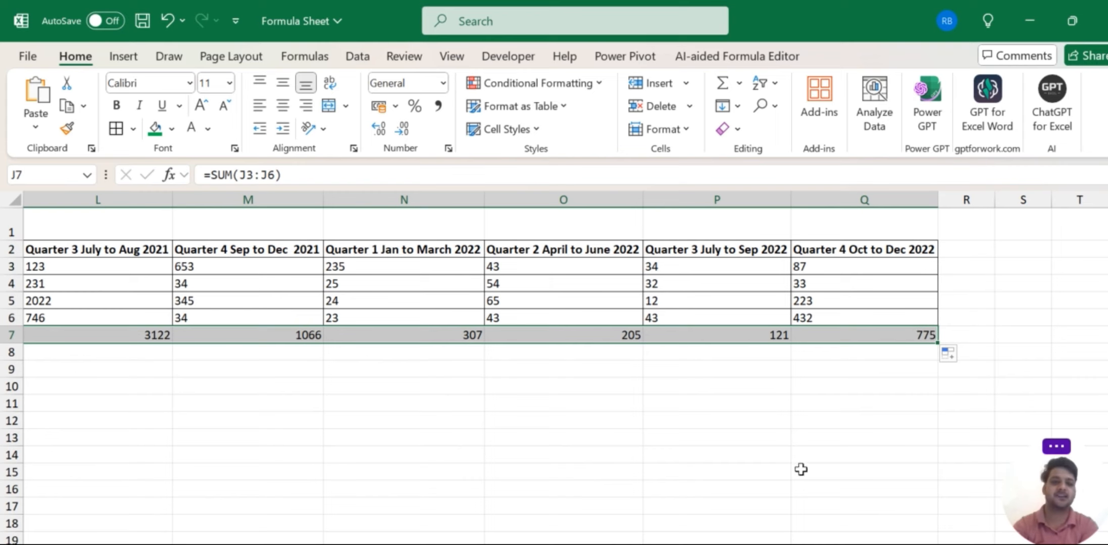
{"action": "scroll", "coordinate": [793, 480], "scroll_direction": "left", "scroll_amount": 5}
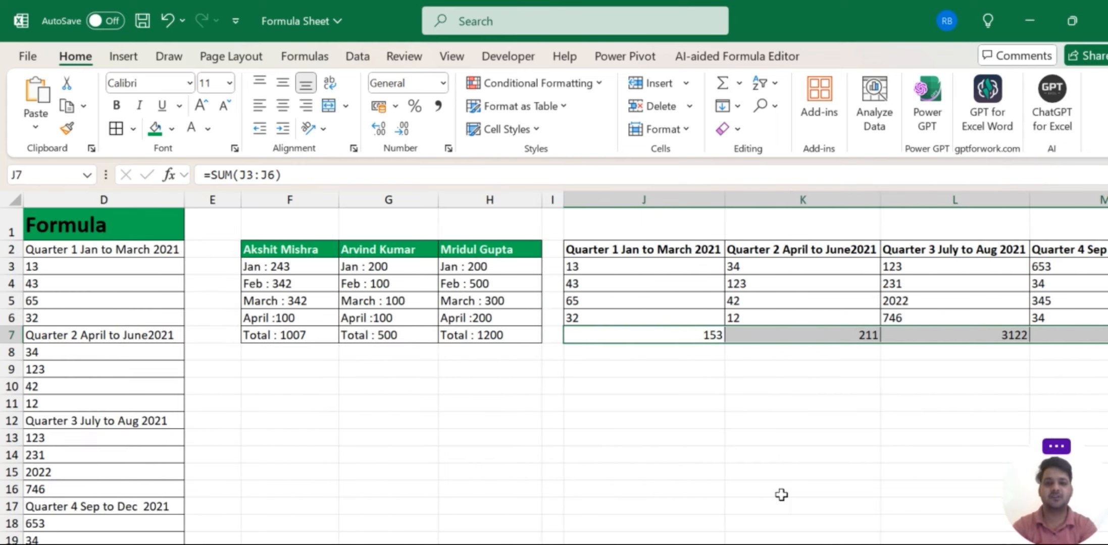
Make the J7:Q7 totals row left-aligned, bold and filled orange.
{"action": "key", "text": "alt+h"}
{"action": "key", "text": "a"}
{"action": "key", "text": "l"}
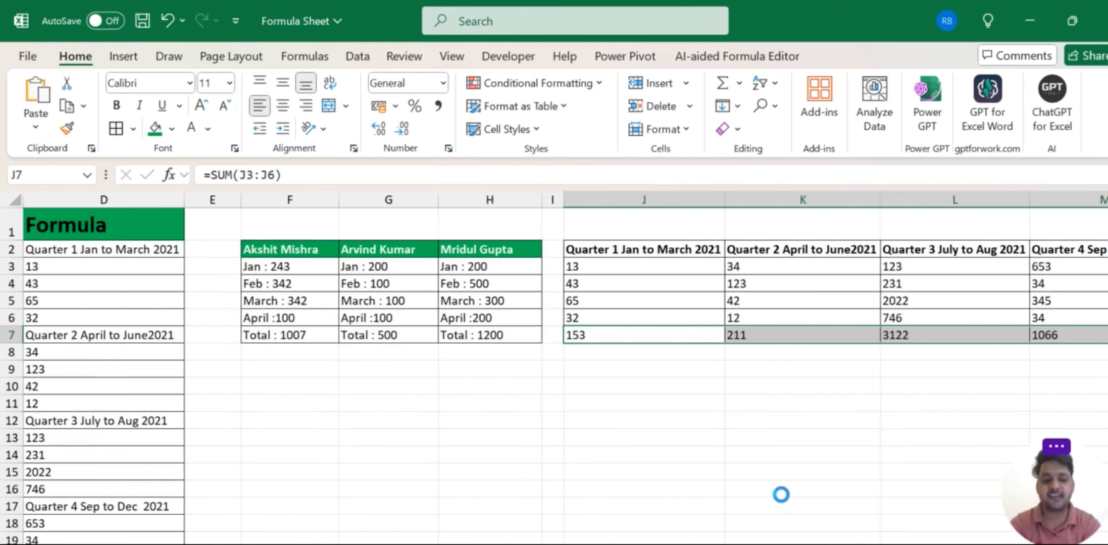
{"action": "key", "text": "ctrl+b"}
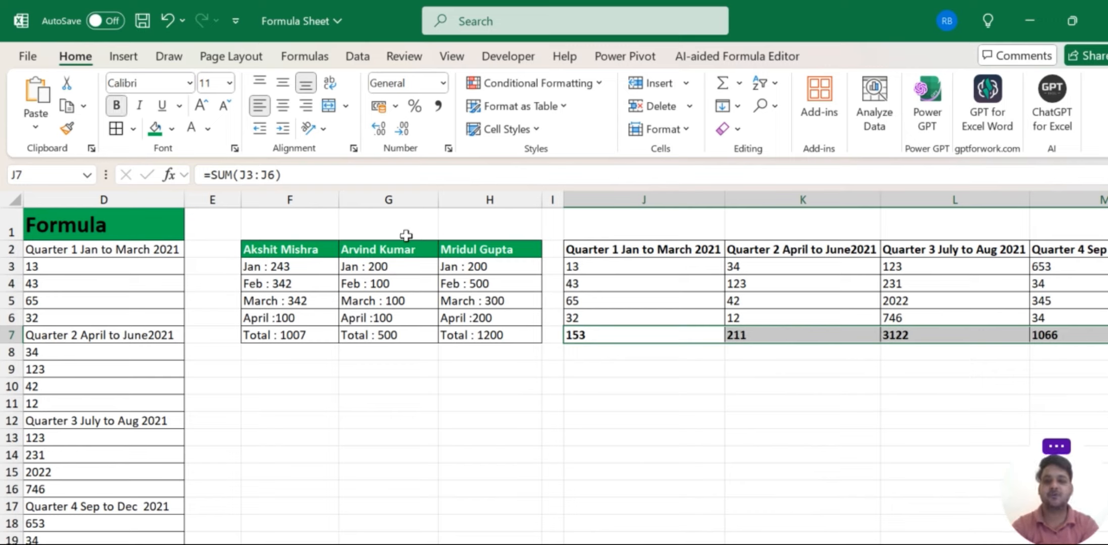
{"action": "left_click", "coordinate": [172, 129]}
{"action": "left_click", "coordinate": [231, 256]}
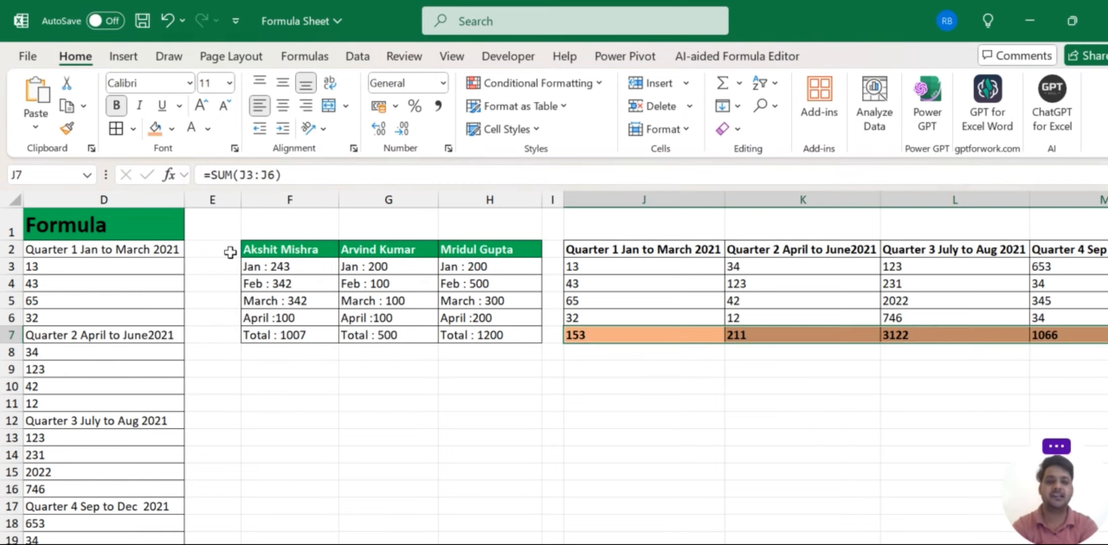
Give the J2:Q2 quarter header row the same orange fill.
{"action": "left_click", "coordinate": [595, 248]}
{"action": "key", "text": "ctrl+shift+Right"}
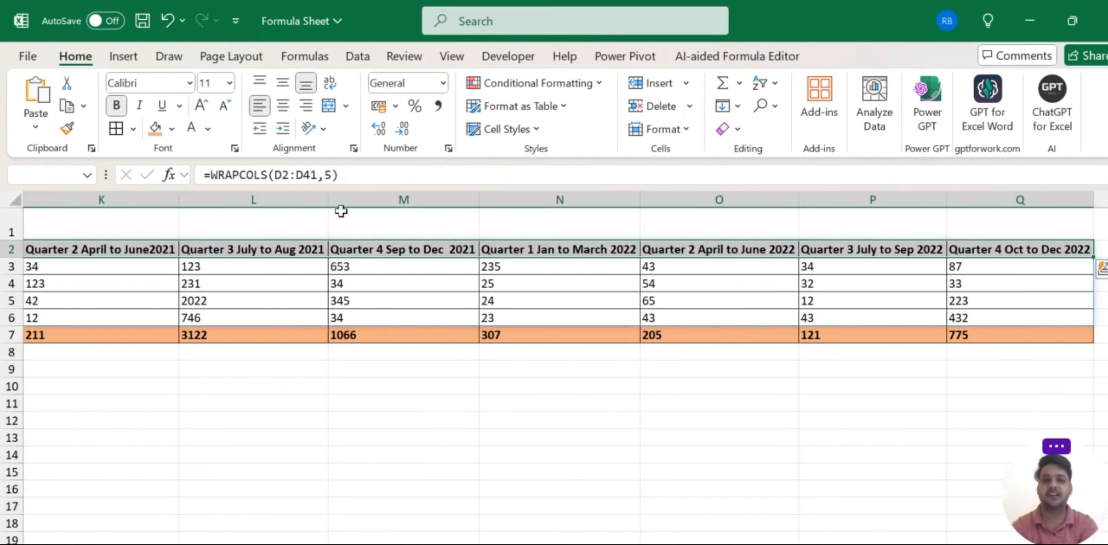
{"action": "left_click", "coordinate": [155, 132]}
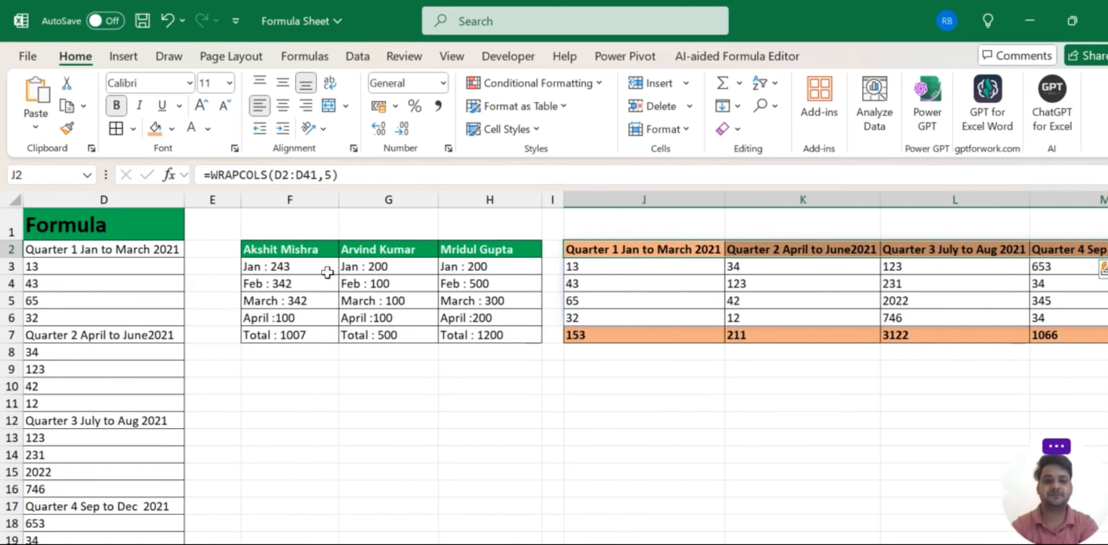
{"action": "left_click", "coordinate": [627, 409]}
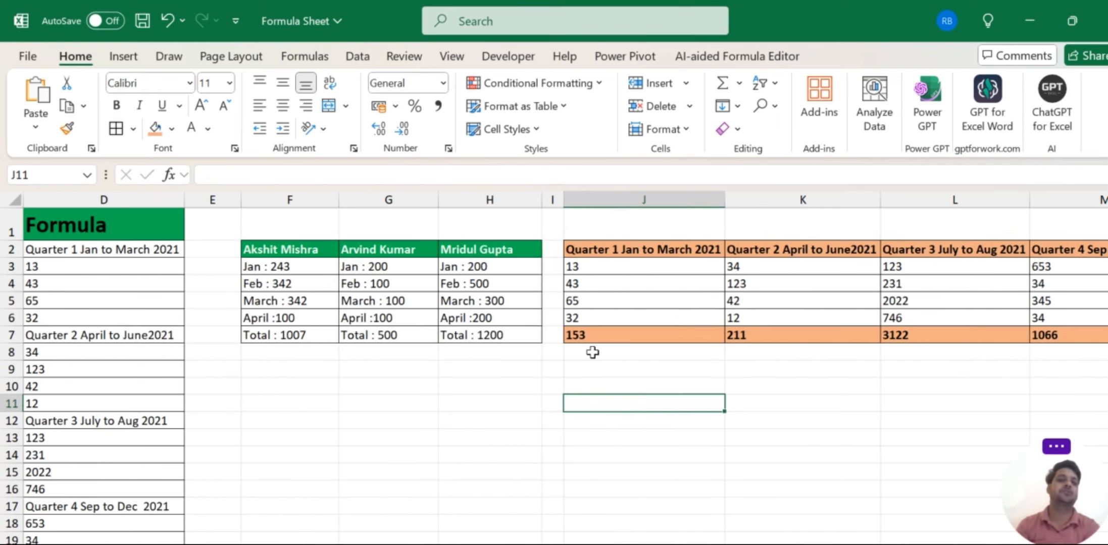
{"action": "scroll", "coordinate": [591, 353], "scroll_direction": "right", "scroll_amount": 4}
{"action": "scroll", "coordinate": [592, 352], "scroll_direction": "right", "scroll_amount": 1}
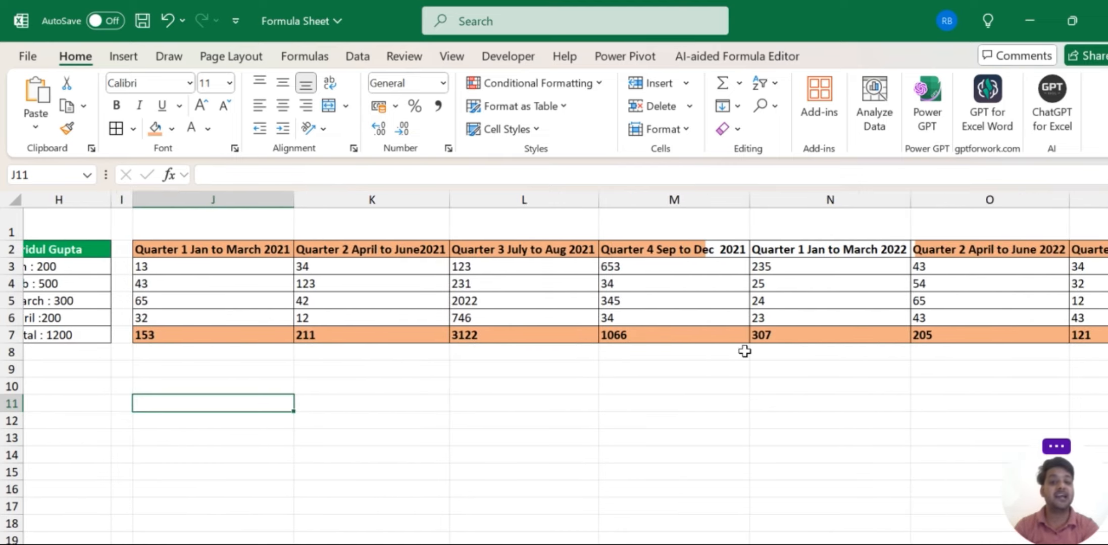
{"action": "scroll", "coordinate": [745, 352], "scroll_direction": "right", "scroll_amount": 3}
{"action": "scroll", "coordinate": [745, 351], "scroll_direction": "right", "scroll_amount": 1}
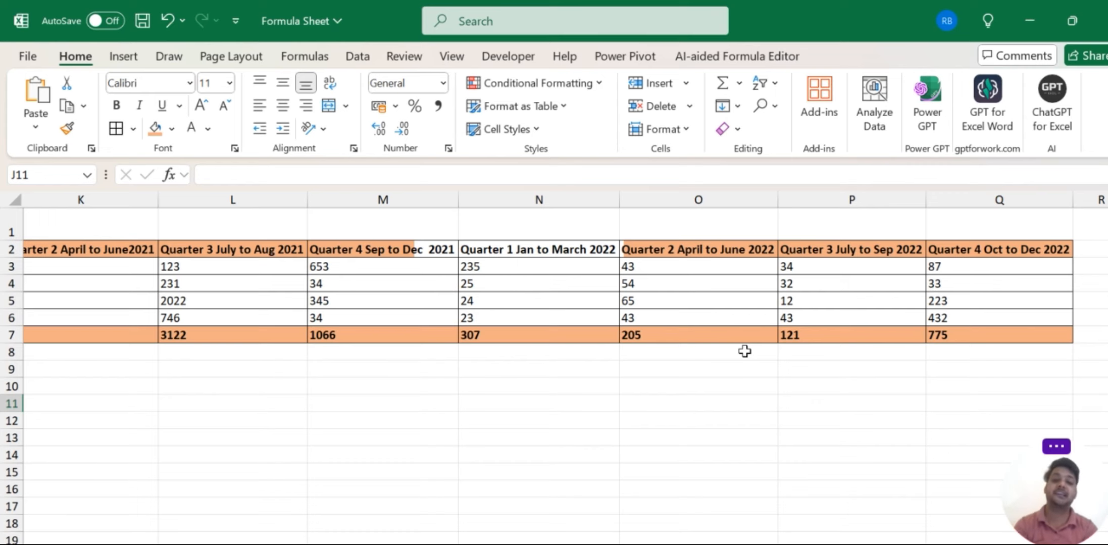
{"action": "scroll", "coordinate": [745, 352], "scroll_direction": "left", "scroll_amount": 10}
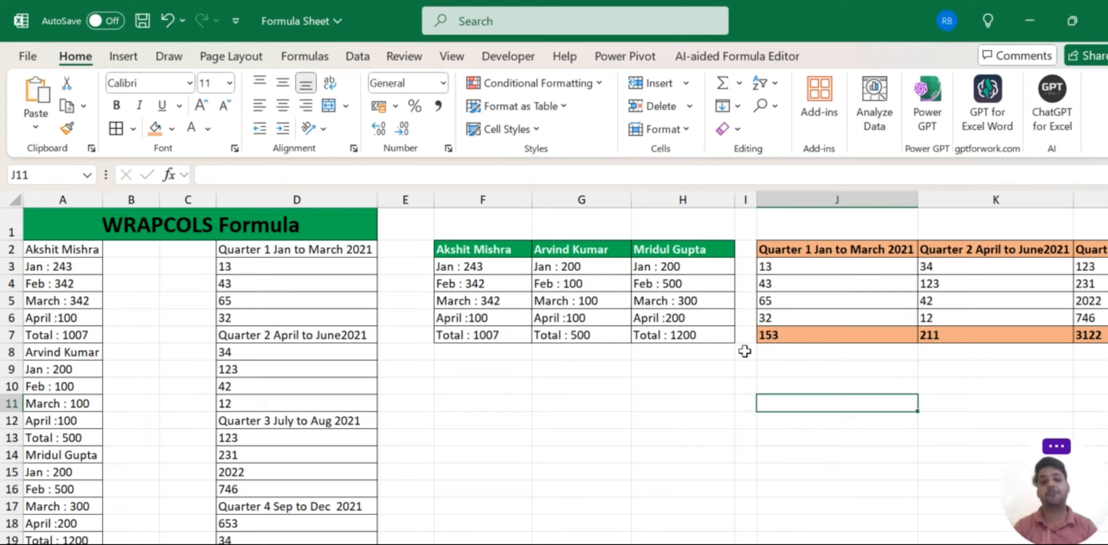
{"action": "left_click", "coordinate": [303, 218]}
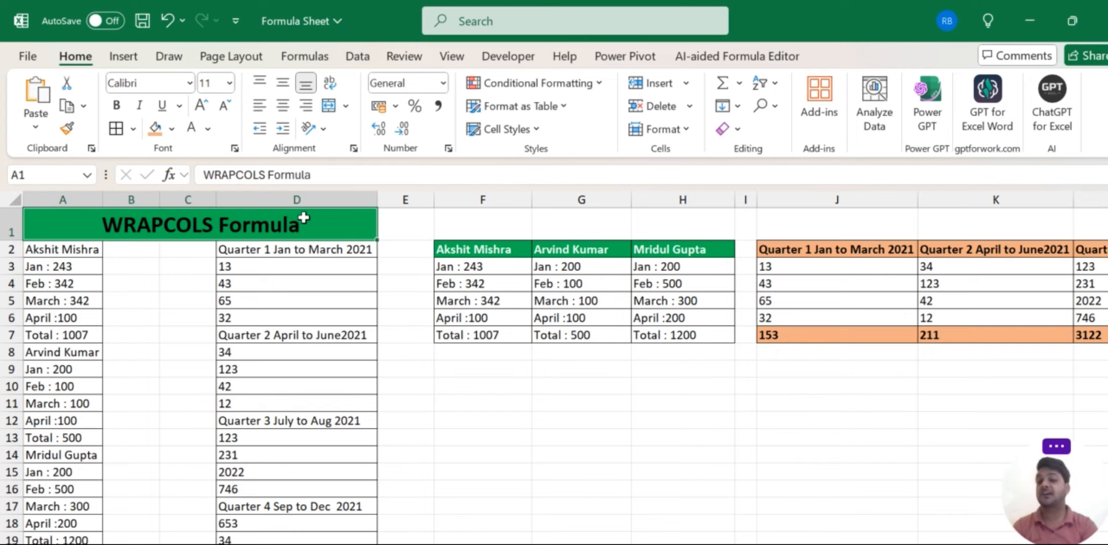